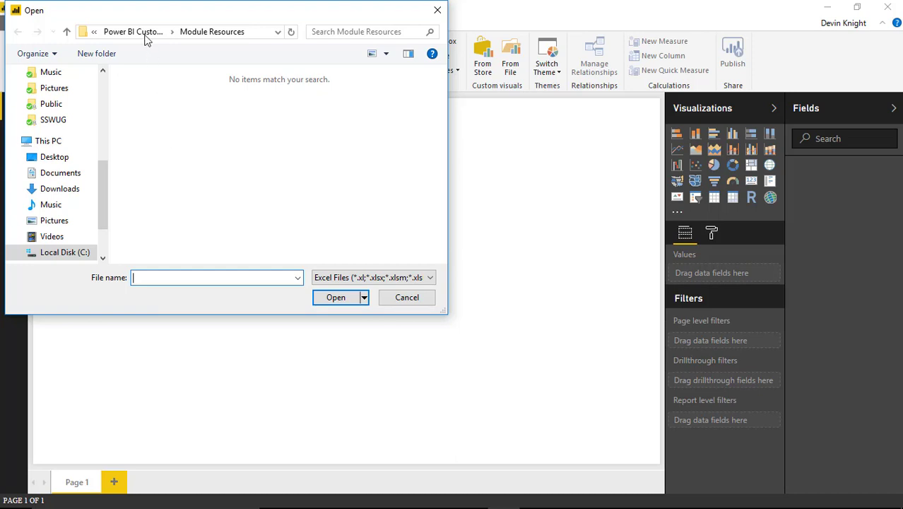
# - Open the TV Ratings.xlsx workbook from the Data folder of Power BI Custom Visuals as the data source
pyautogui.click(141, 31)
pyautogui.click(167, 109)
pyautogui.doubleClick(168, 109)
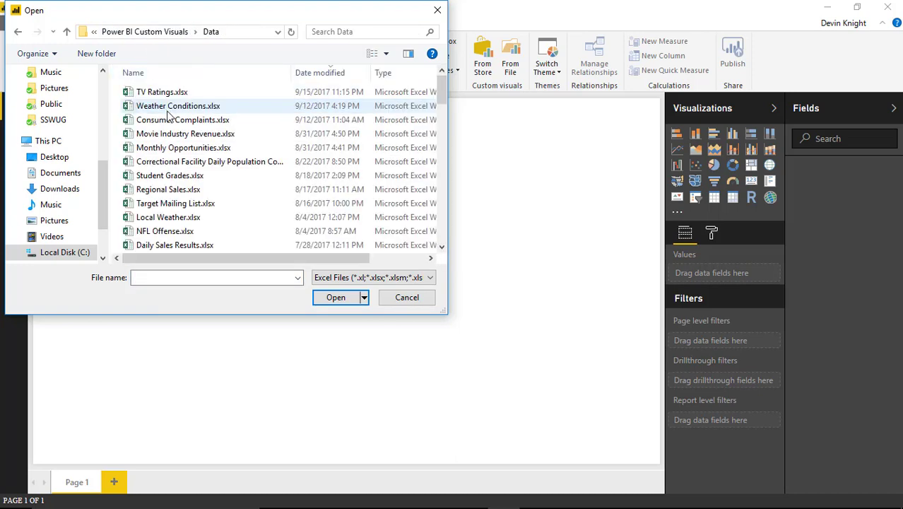
pyautogui.click(169, 96)
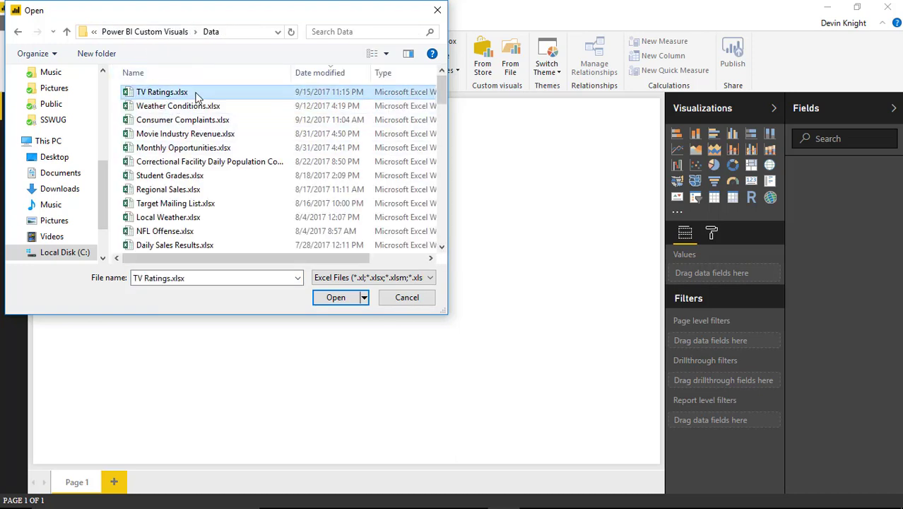
pyautogui.click(329, 300)
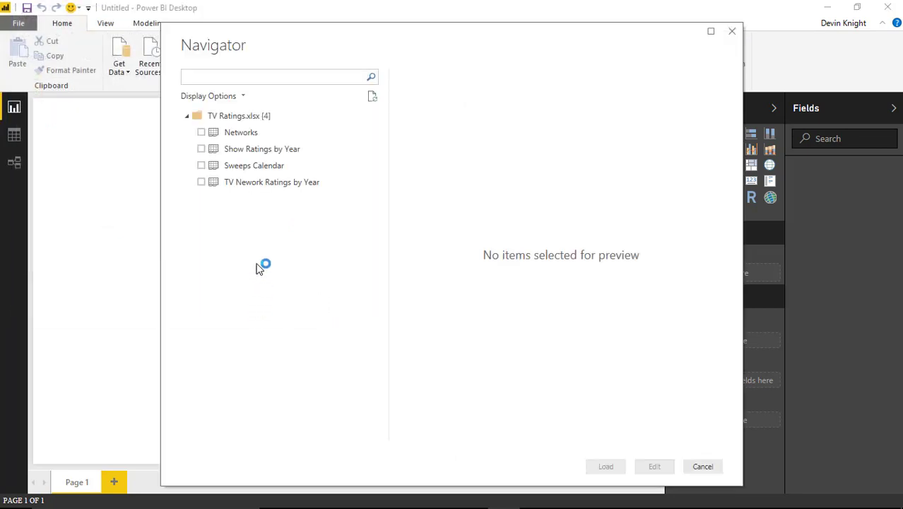
# - Select the Show Ratings by Year table, look through its preview rows, and load it into the report
pyautogui.click(200, 149)
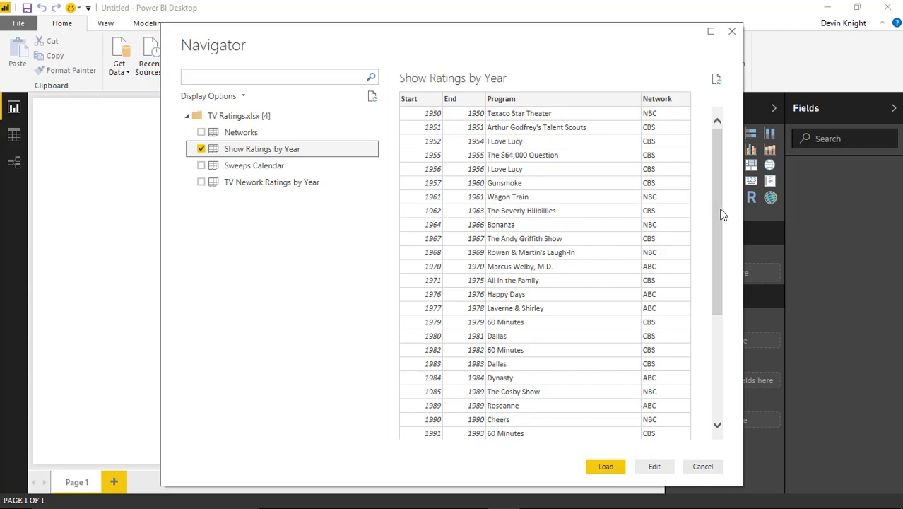
pyautogui.moveTo(719, 224); pyautogui.dragTo(712, 274)
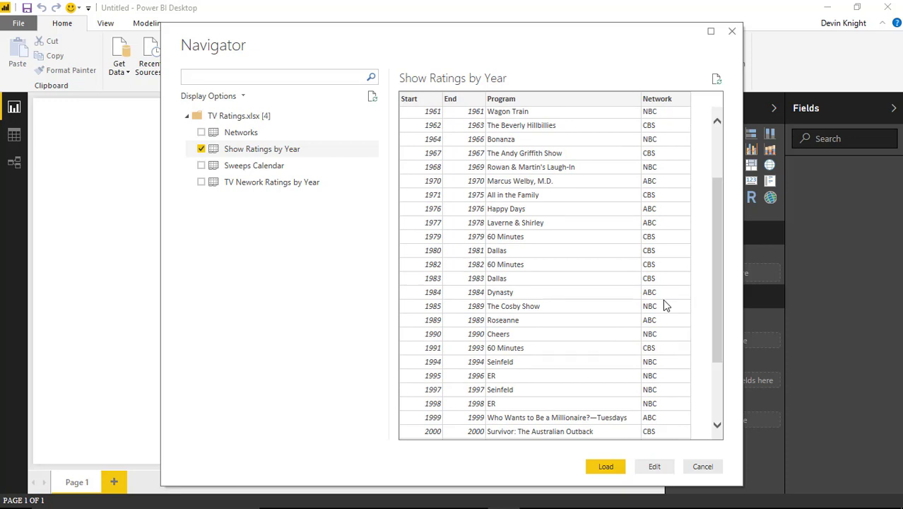
pyautogui.click(612, 469)
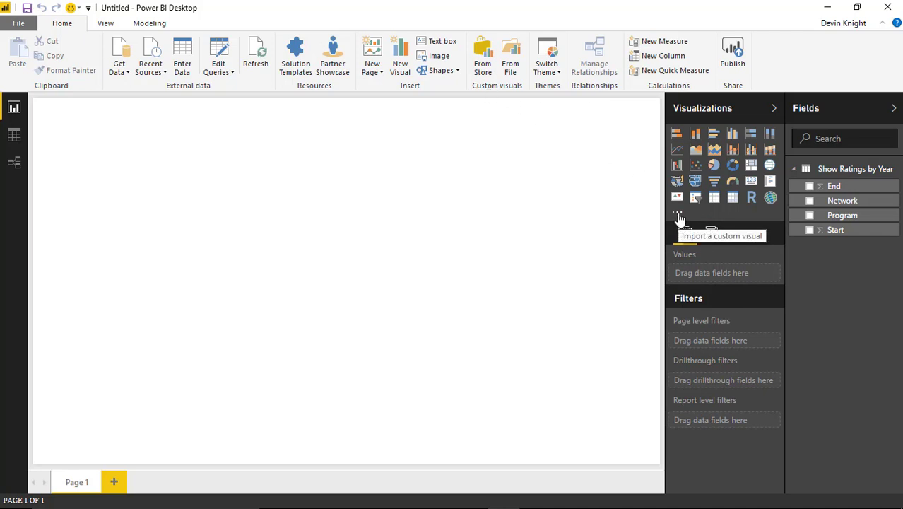
# - Search the custom visuals store for "storyteller" and import the Timeline Storyteller visual into the report
pyautogui.click(480, 80)
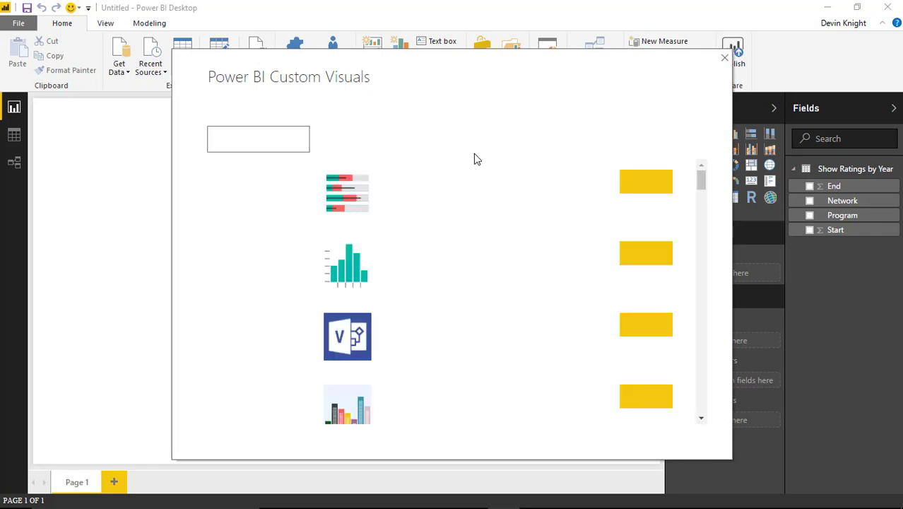
pyautogui.click(278, 141)
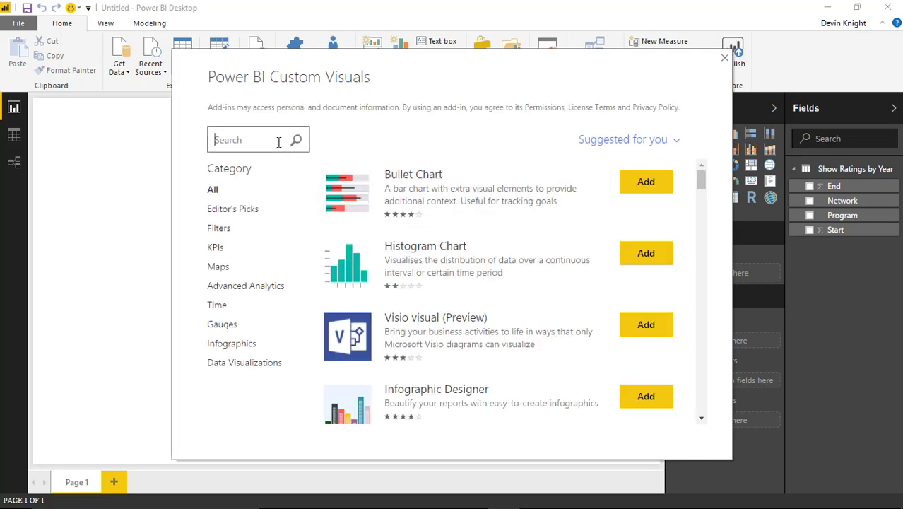
pyautogui.write('storyteller')
pyautogui.press('Return')
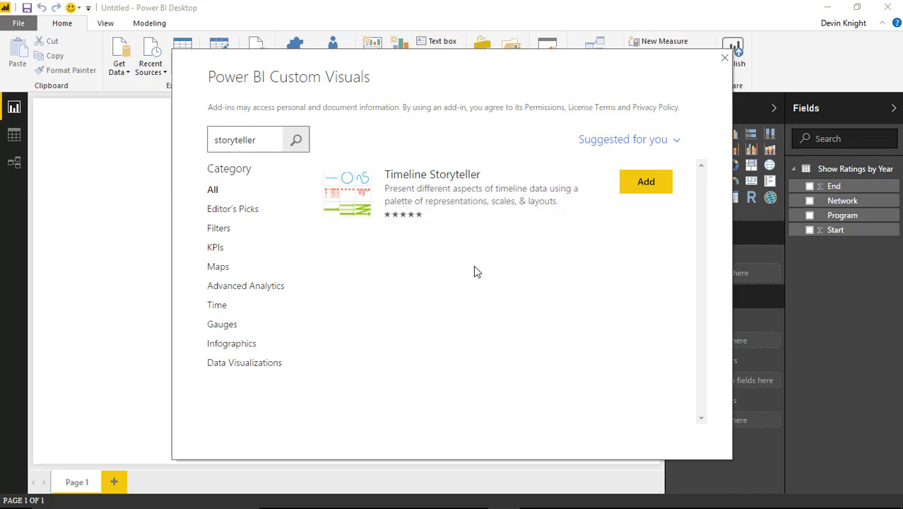
pyautogui.click(644, 189)
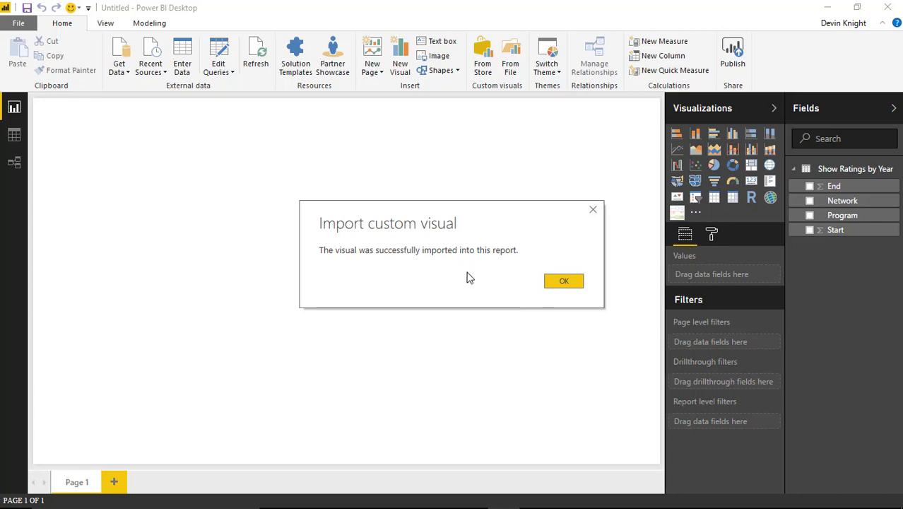
pyautogui.click(554, 284)
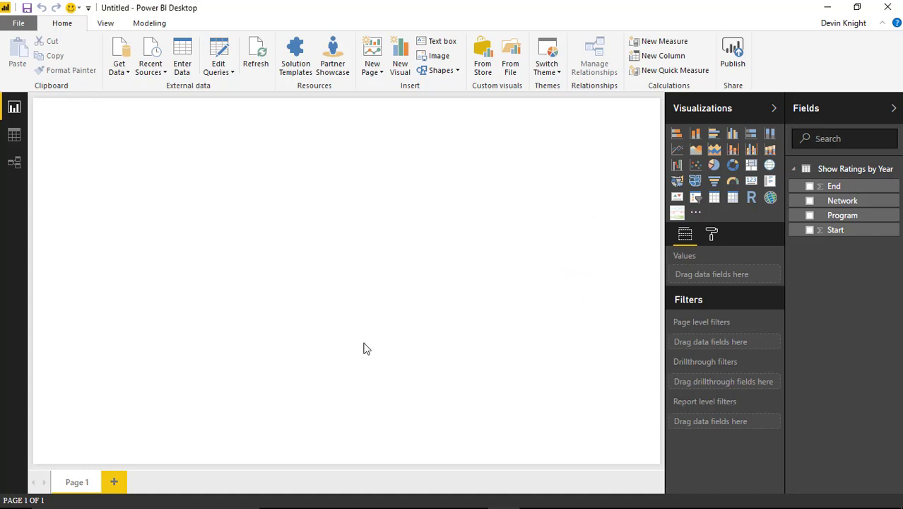
# - Add a Timeline Storyteller visual to Page 1 and enlarge it to fill the report canvas
pyautogui.click(676, 214)
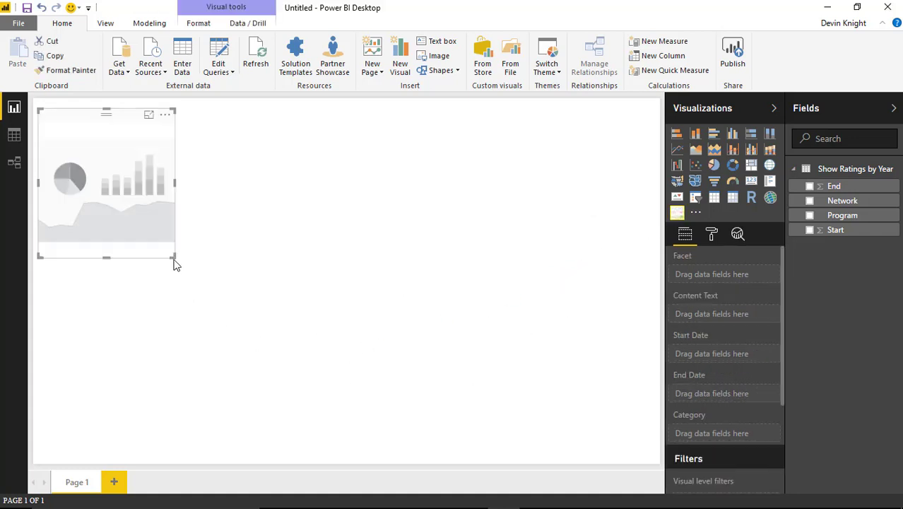
pyautogui.moveTo(174, 259); pyautogui.dragTo(669, 459)
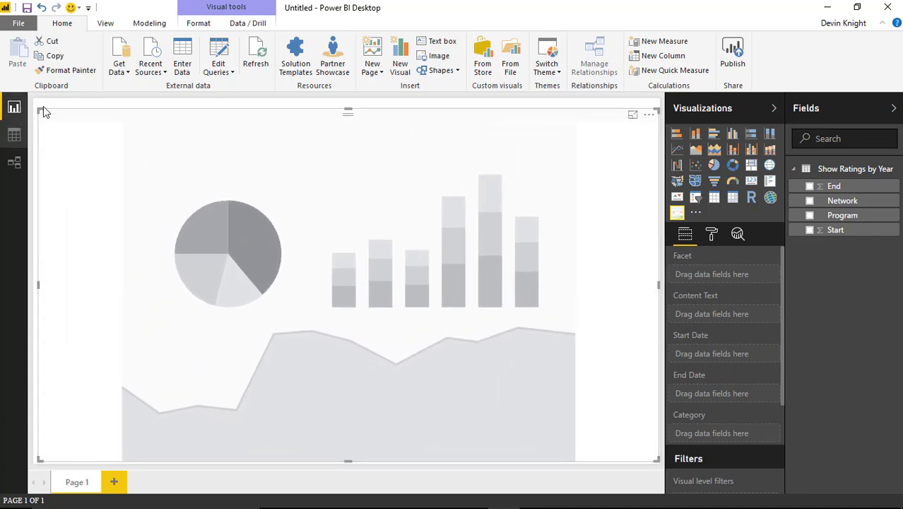
pyautogui.moveTo(38, 109); pyautogui.dragTo(33, 100)
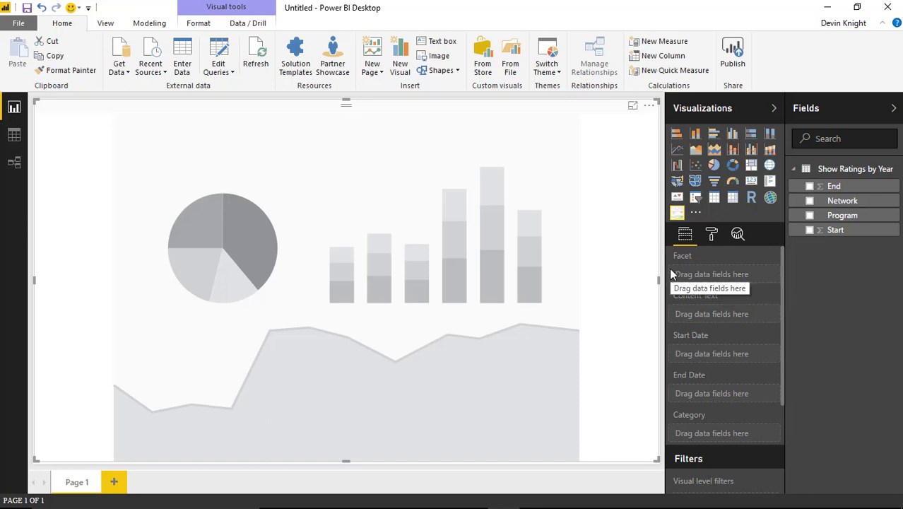
# - Assign Program to Facet and Content Text, Start to Start Date, End to End Date, and Network to Category
pyautogui.click(810, 216)
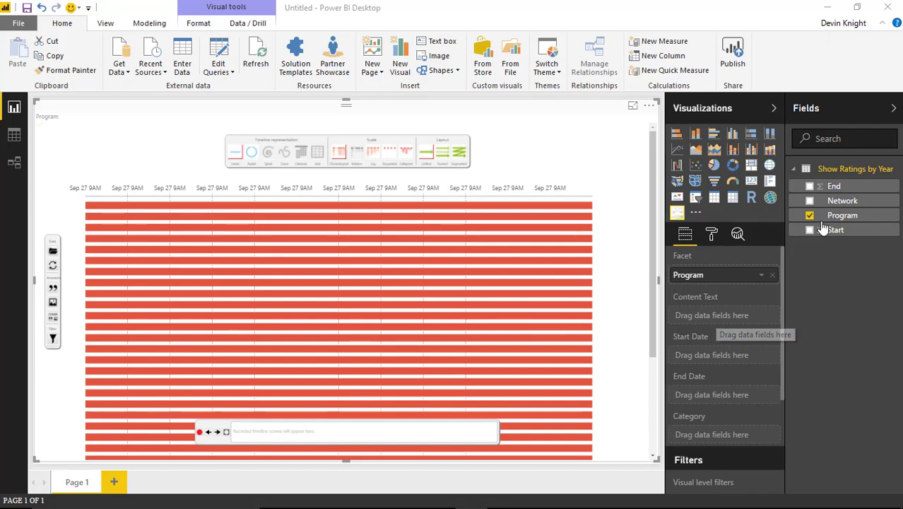
pyautogui.moveTo(834, 215); pyautogui.dragTo(750, 315)
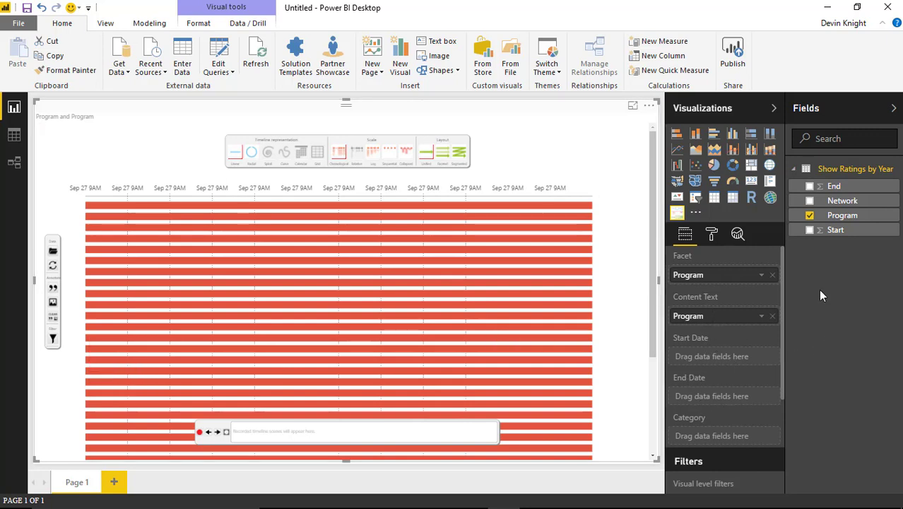
pyautogui.moveTo(834, 232); pyautogui.dragTo(742, 357)
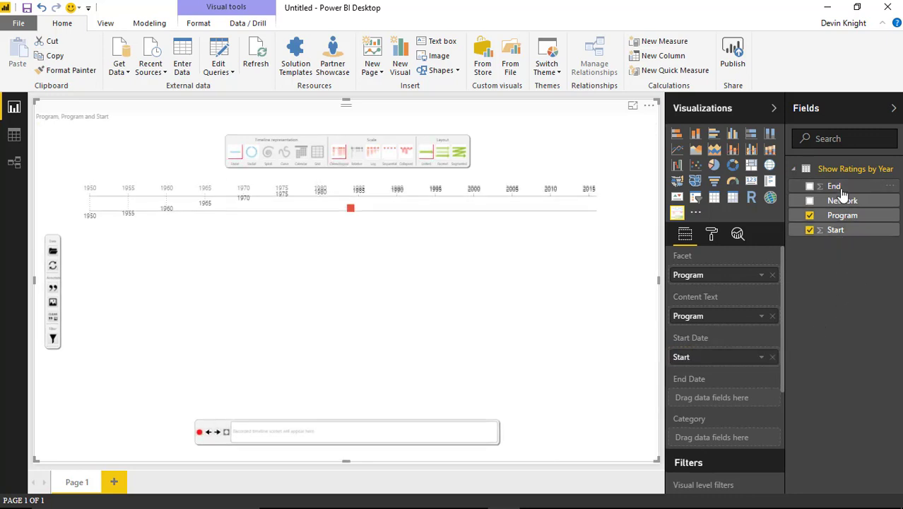
pyautogui.moveTo(842, 188); pyautogui.dragTo(742, 398)
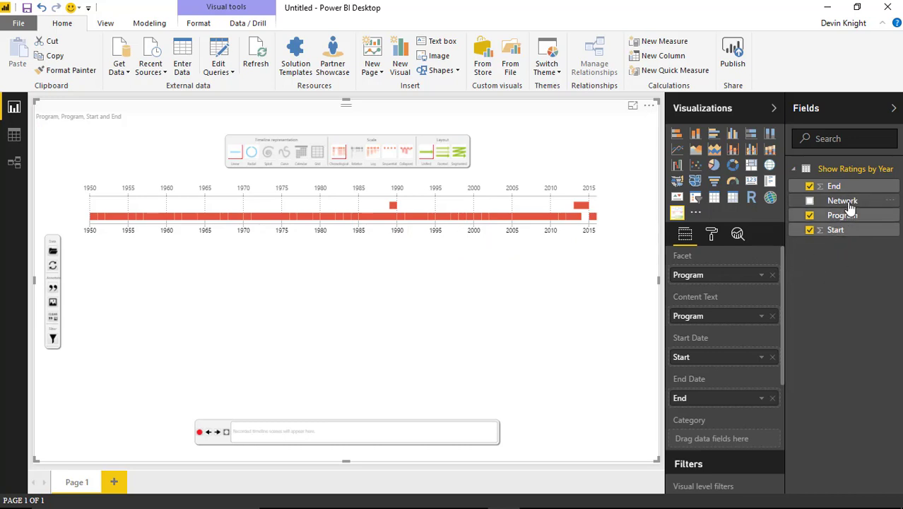
pyautogui.moveTo(851, 205); pyautogui.dragTo(728, 439)
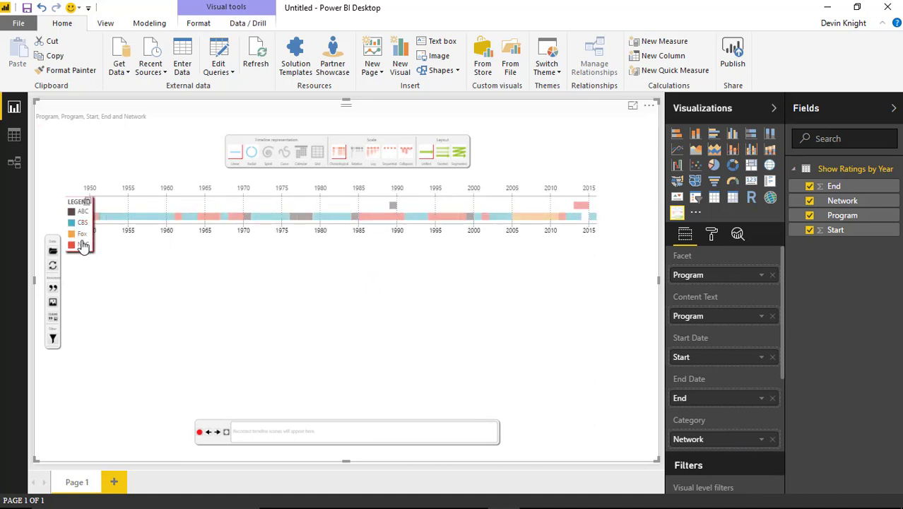
# - Move the network legend off the timeline into the empty area beneath its most recent years
pyautogui.moveTo(87, 196); pyautogui.dragTo(604, 283)
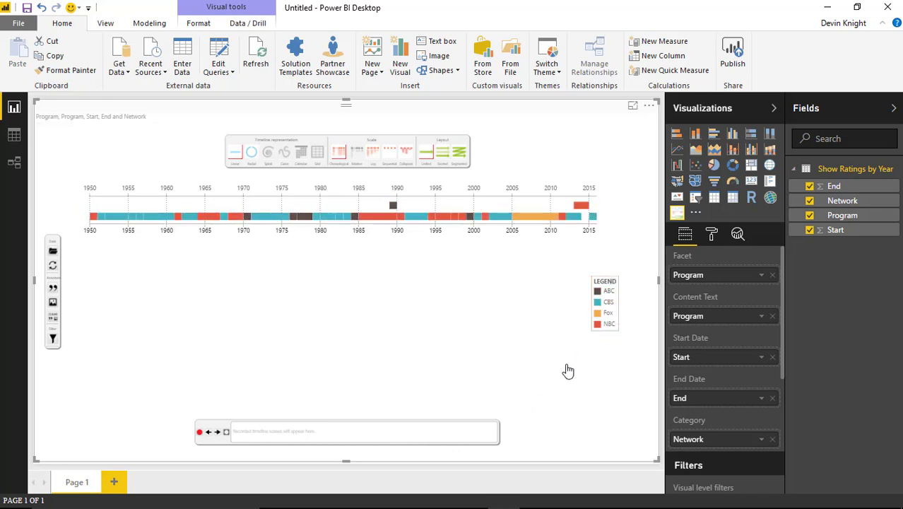
pyautogui.click(609, 325)
pyautogui.moveTo(117, 221)
pyautogui.moveTo(395, 223)
pyautogui.moveTo(580, 210)
# - Set the visual's display UI Scale to 1 and turn on Auto Load in its Story settings
pyautogui.click(712, 237)
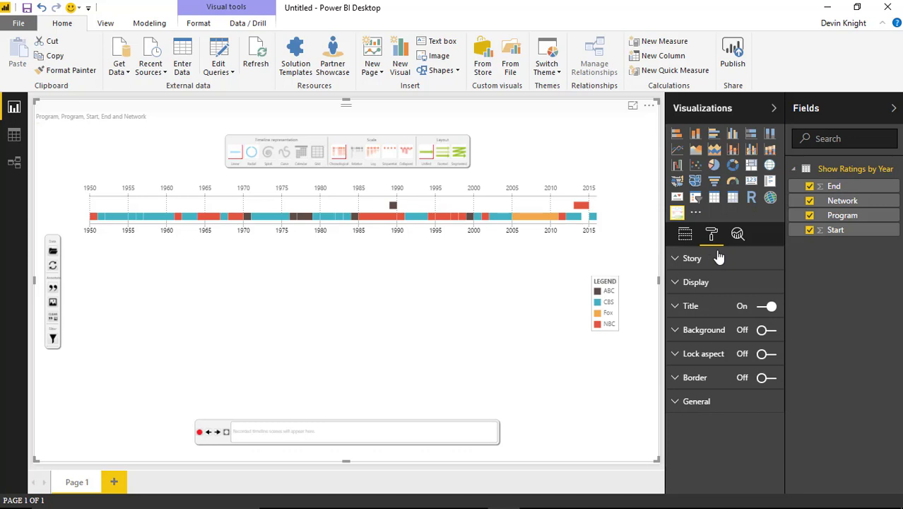
pyautogui.click(676, 286)
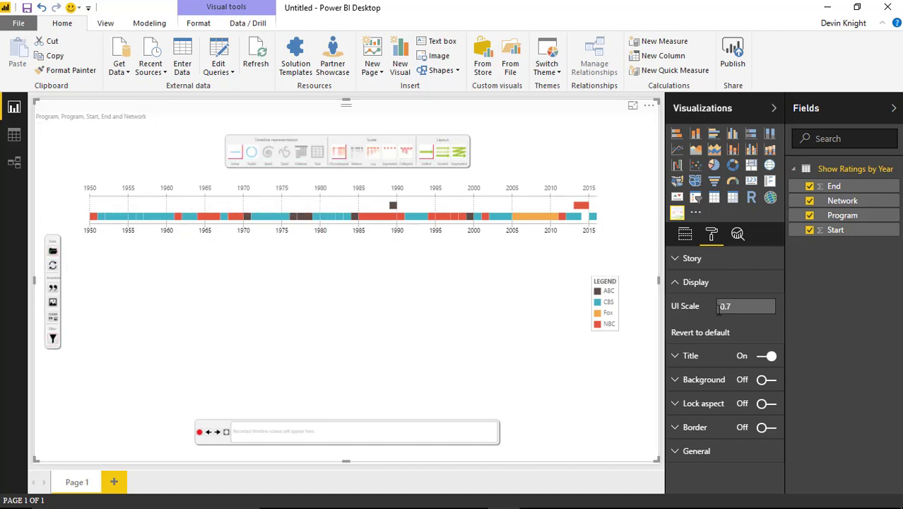
pyautogui.write('1')
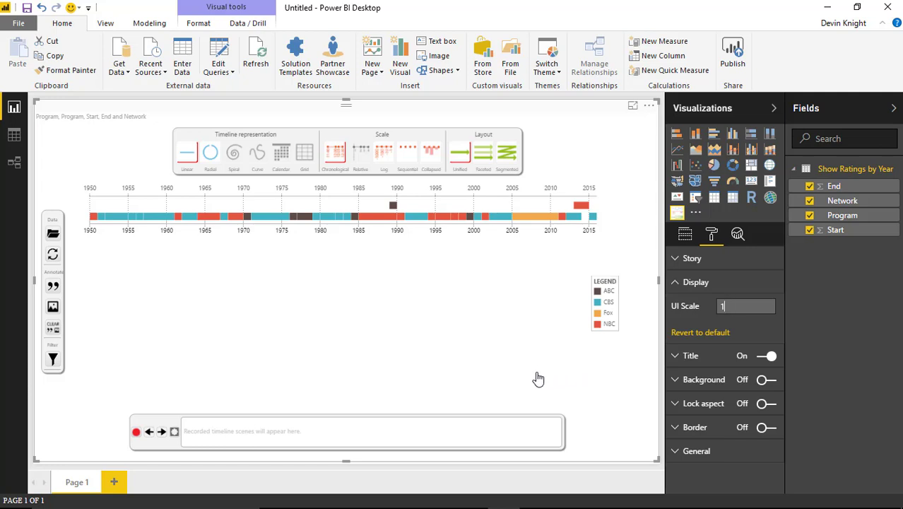
pyautogui.click(687, 282)
pyautogui.click(680, 261)
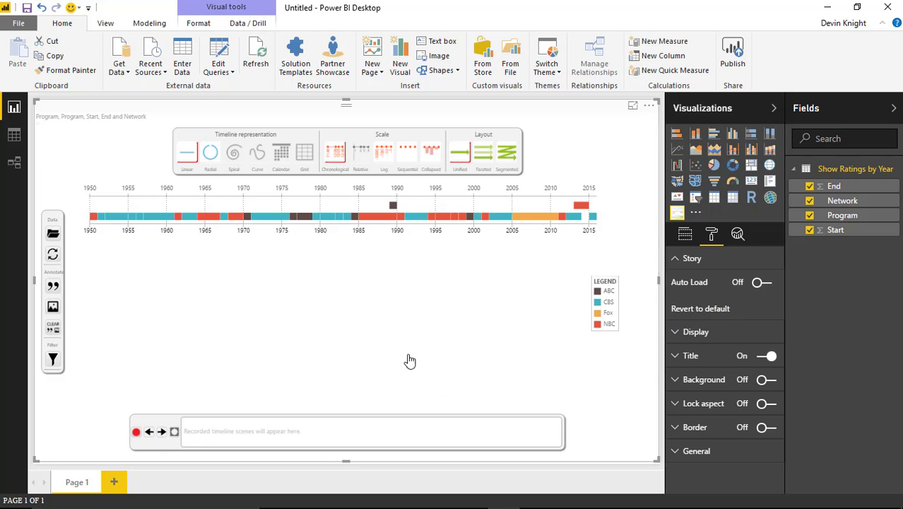
pyautogui.click(755, 284)
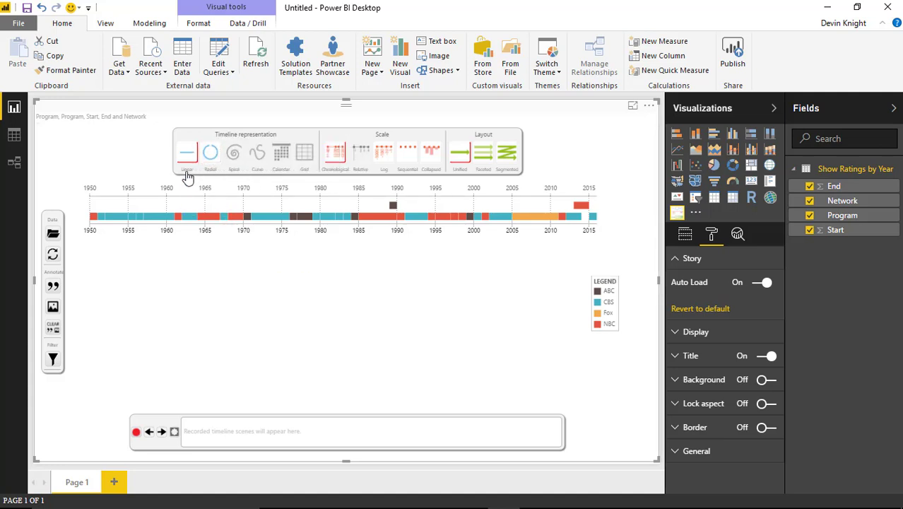
# - Try the Radial representation with the Segmented layout on the timeline
pyautogui.click(211, 154)
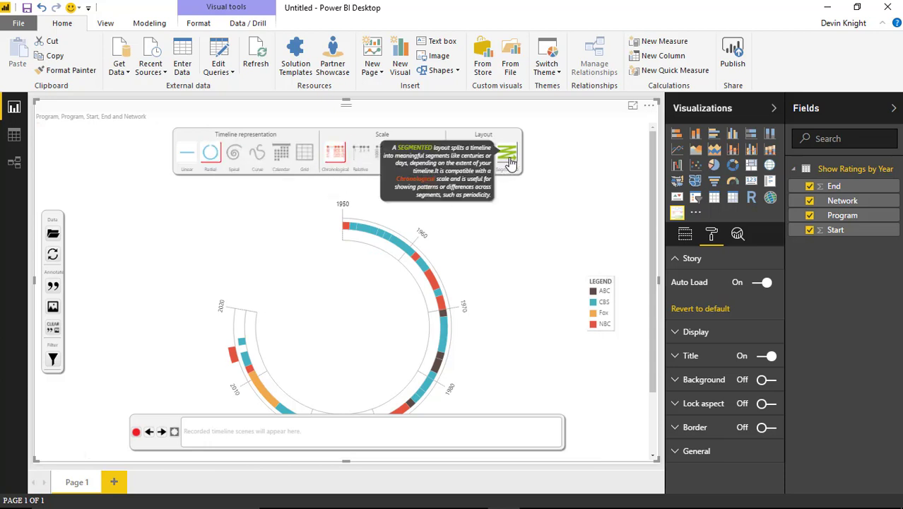
pyautogui.click(511, 161)
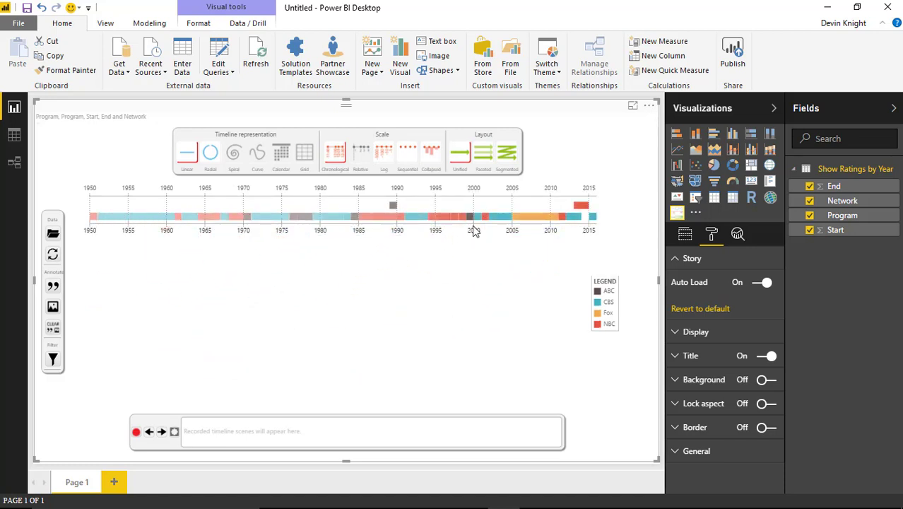
# - Apply the Segmented layout to the linear timeline and move the legend clear of the decade bars
pyautogui.click(507, 162)
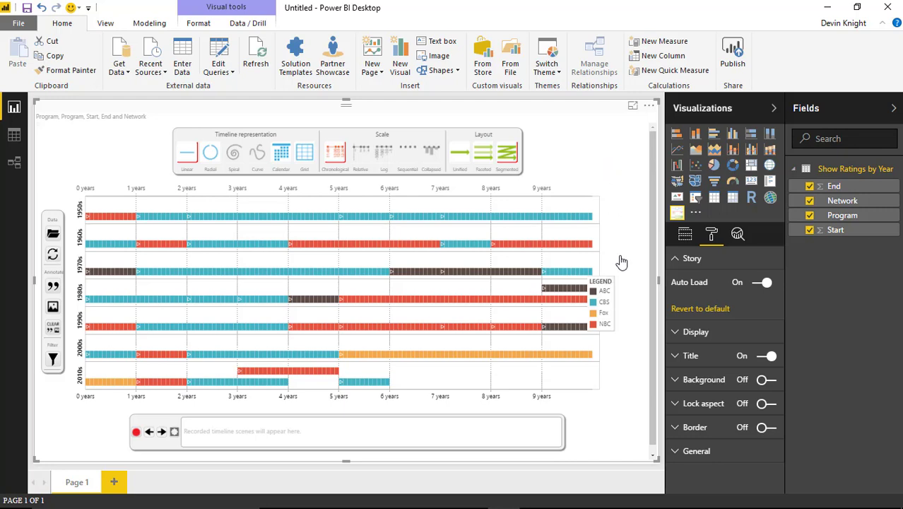
pyautogui.moveTo(606, 301); pyautogui.dragTo(615, 390)
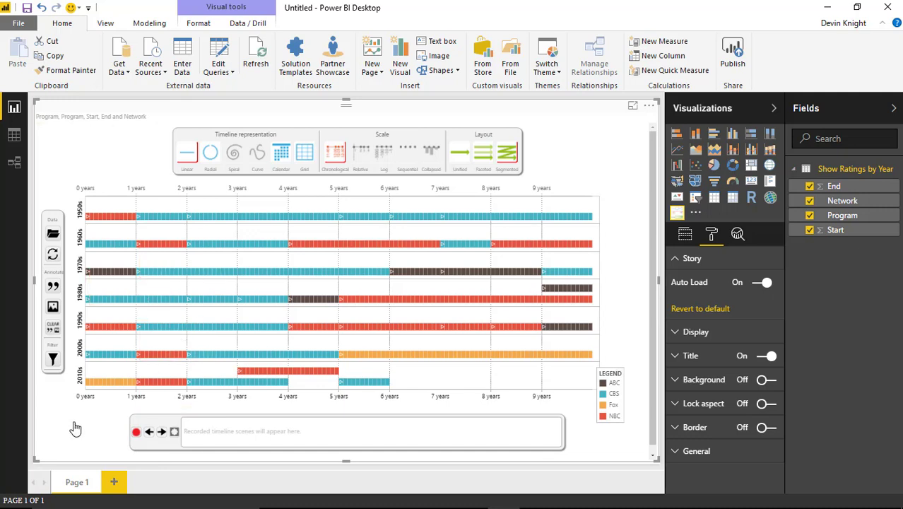
# - Record the segmented linear timeline as the first story scene and recall that scene
pyautogui.click(136, 431)
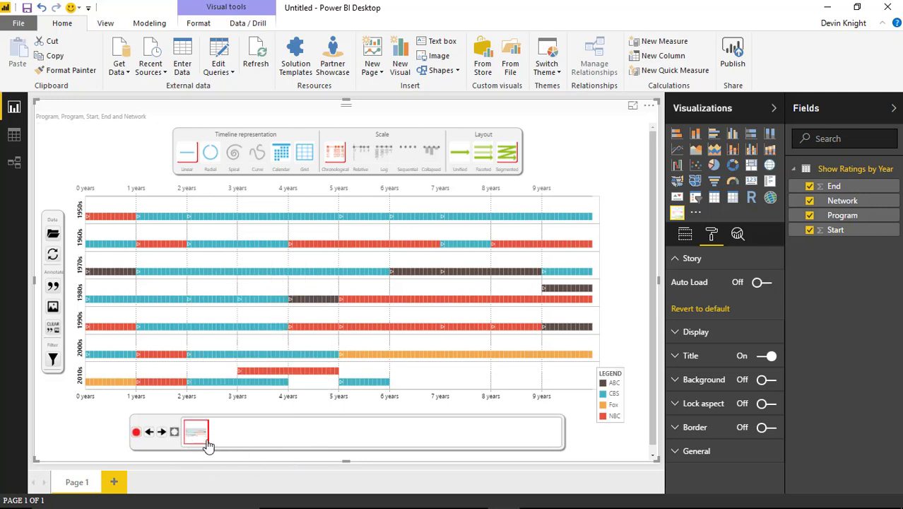
pyautogui.moveTo(203, 435)
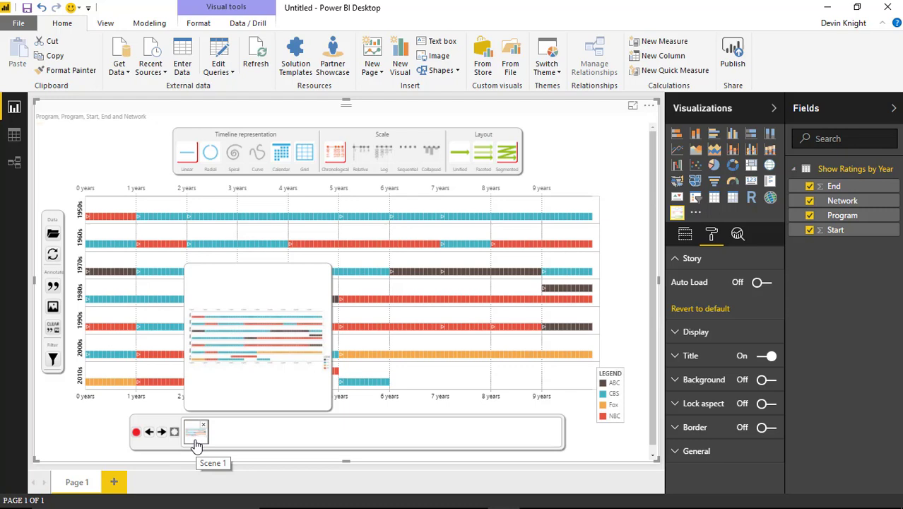
pyautogui.click(197, 443)
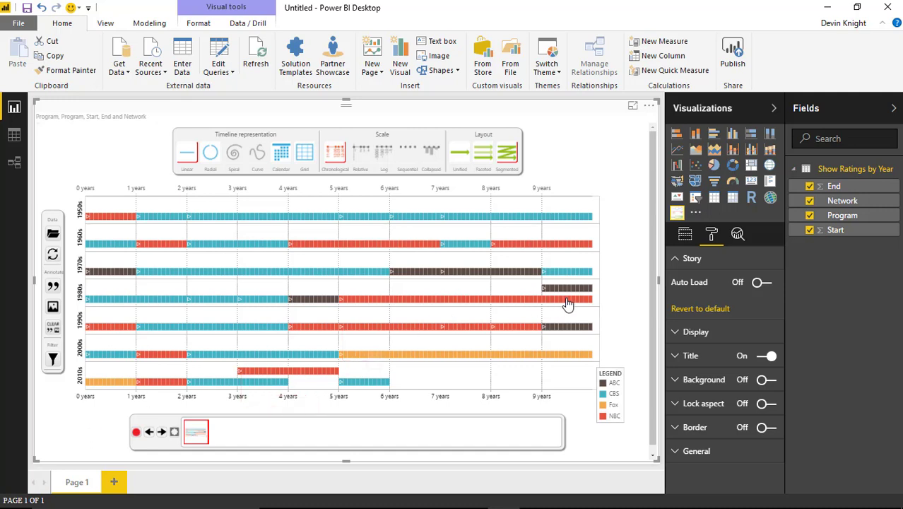
pyautogui.moveTo(575, 293)
pyautogui.moveTo(268, 377)
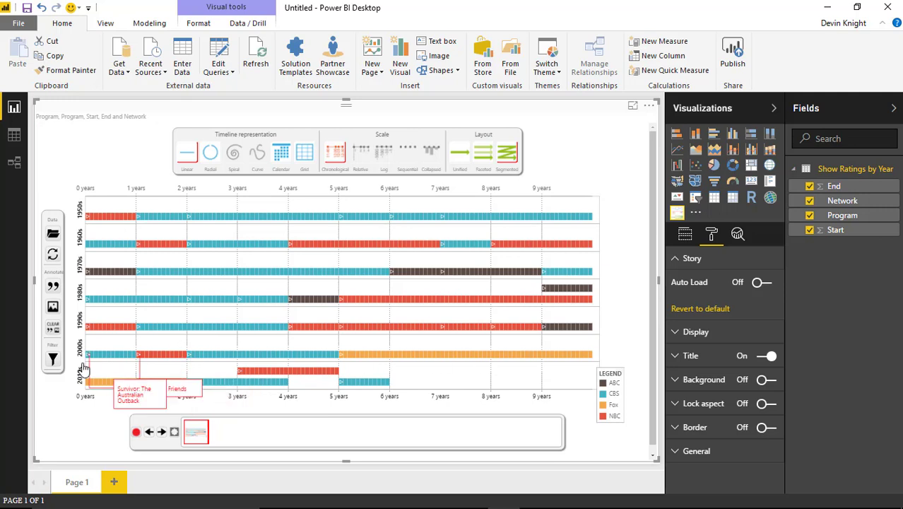
# - Open the timeline's filter options and emphasize The Cosby Show in the Facet filter
pyautogui.click(52, 362)
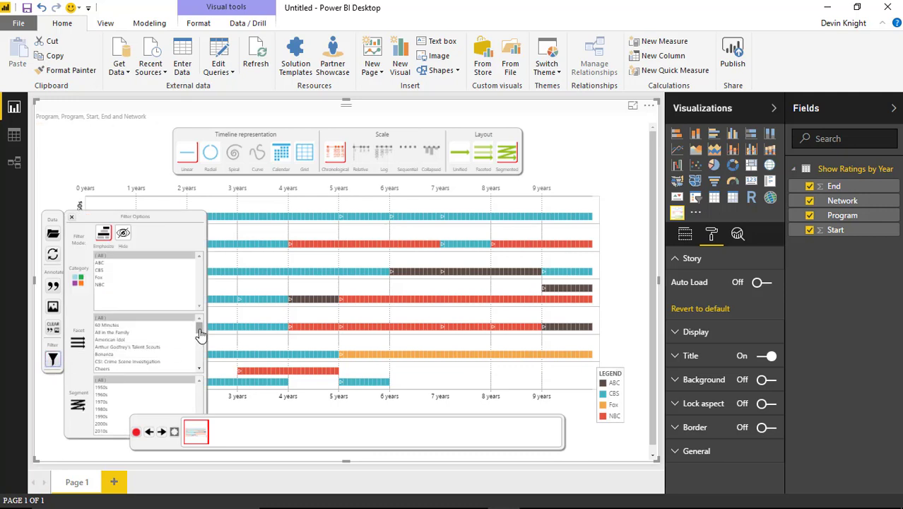
pyautogui.moveTo(199, 330); pyautogui.dragTo(196, 363)
pyautogui.click(133, 354)
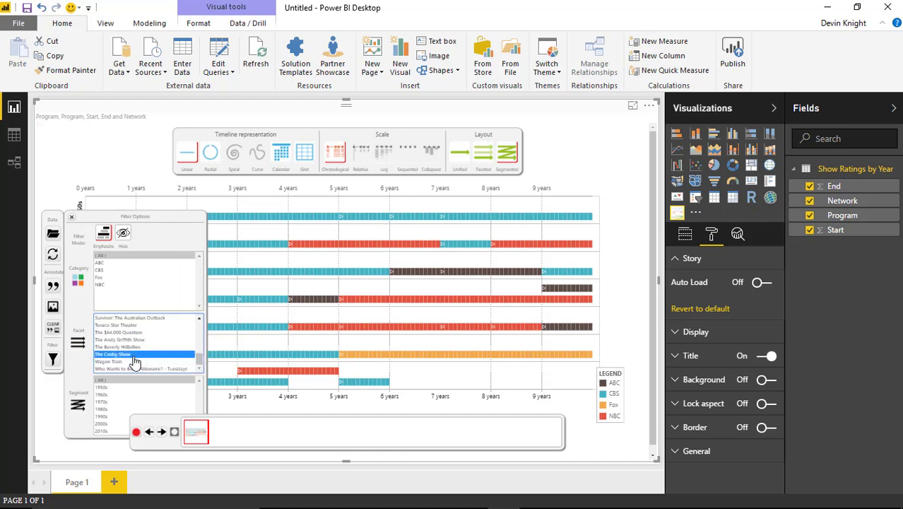
# - Add Roseanne to The Cosby Show in the Facet filter, try the Hide filter mode and switch back to Emphasize
pyautogui.scroll(2, 201, 323)
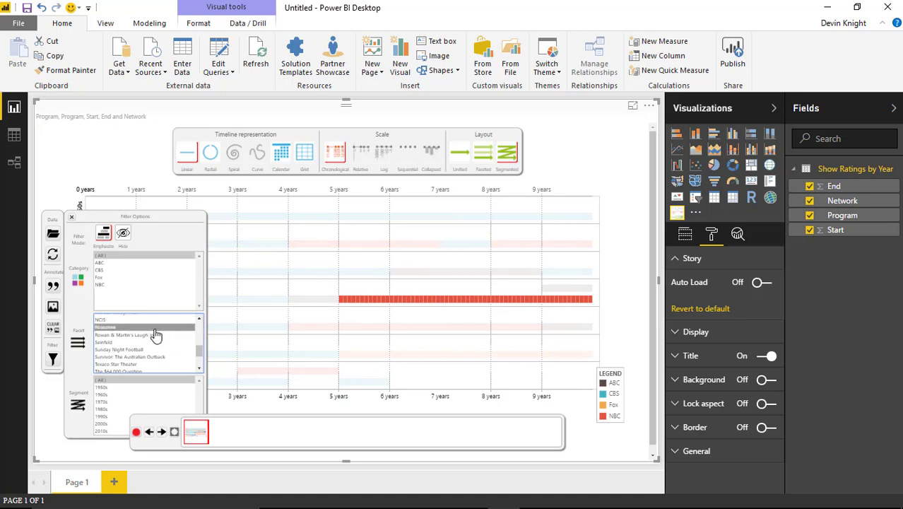
pyautogui.click(155, 330)
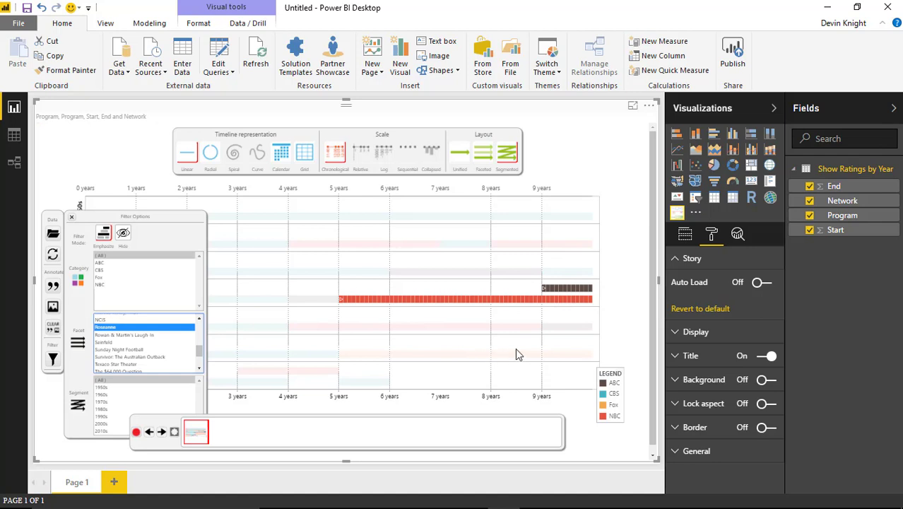
pyautogui.click(120, 236)
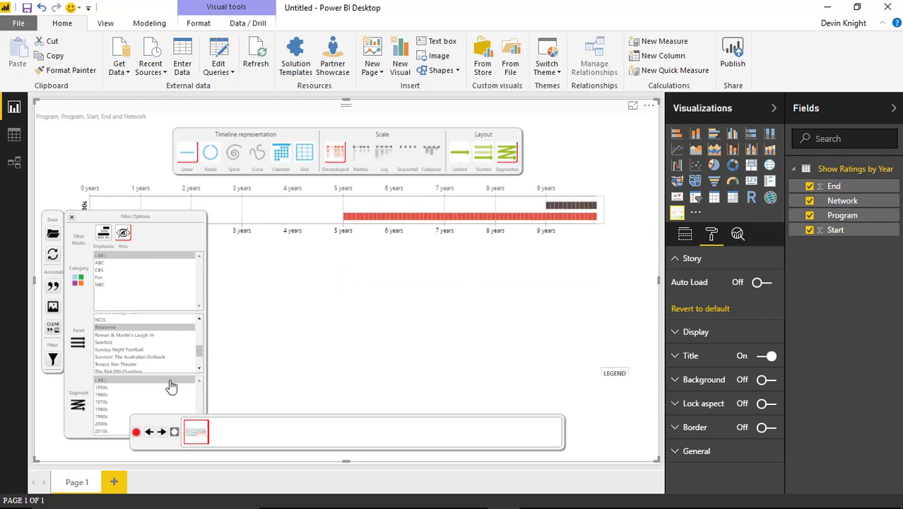
pyautogui.click(103, 236)
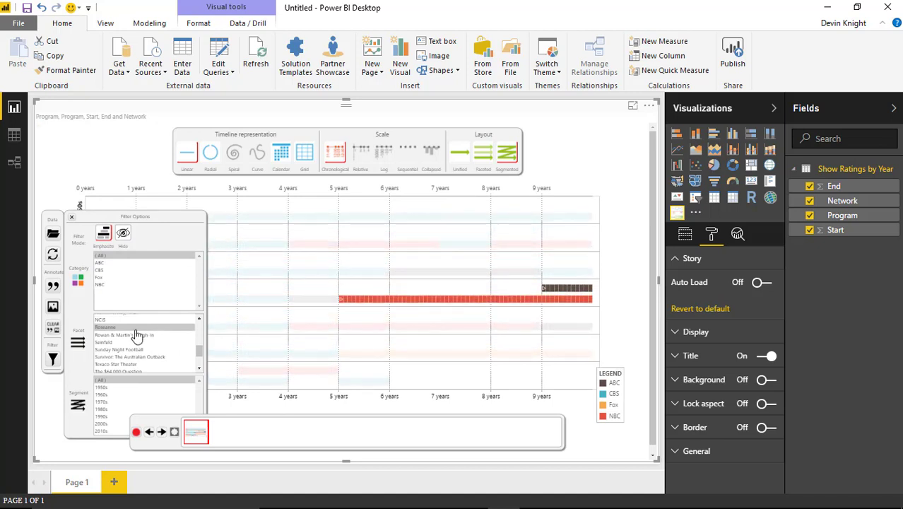
# - Add the caption "Roseanne and The Cosby Show tie in 1989." just above the 1980s bars and widen it to one line
pyautogui.click(54, 287)
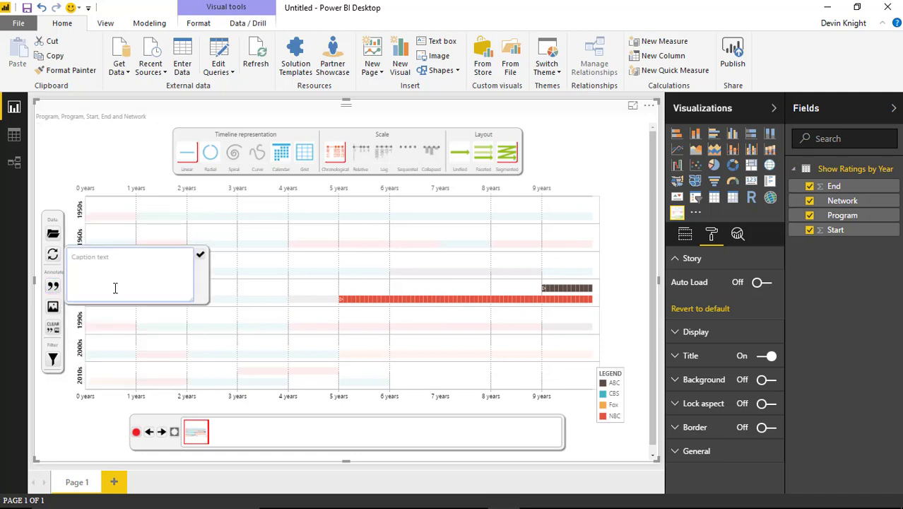
pyautogui.write('a')
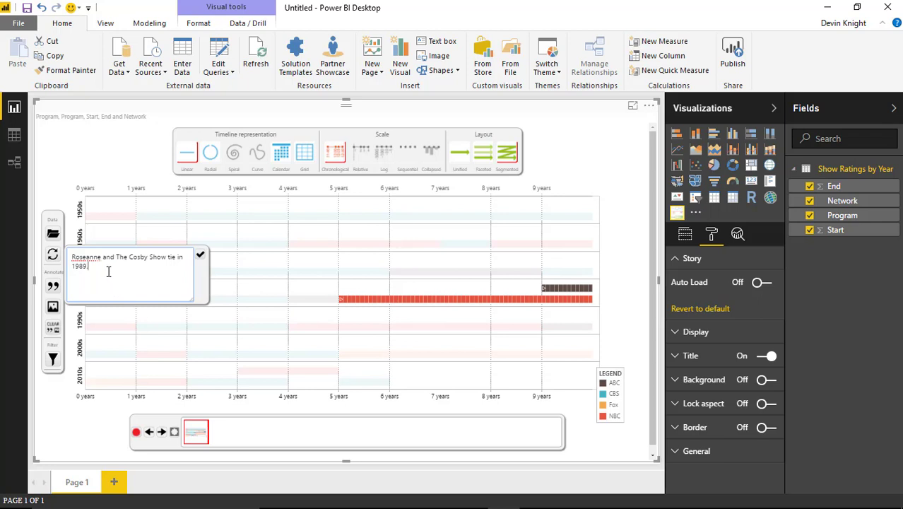
pyautogui.click(200, 259)
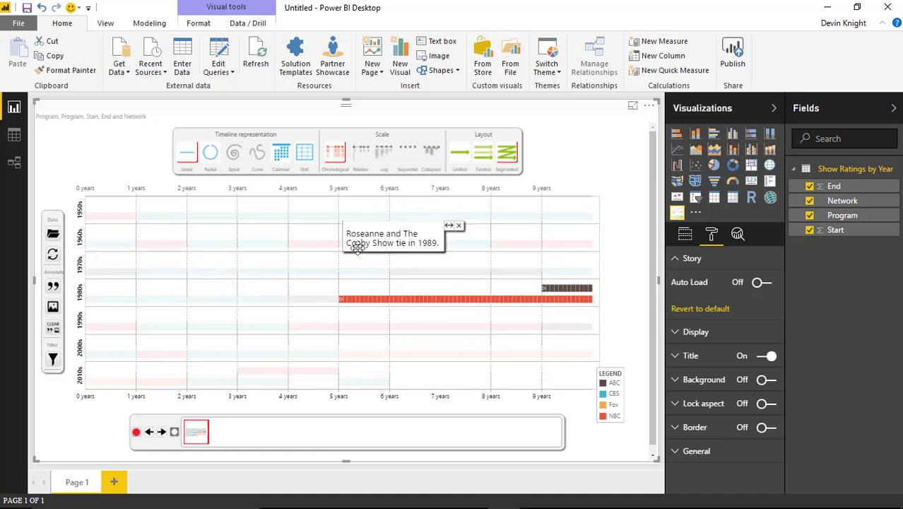
pyautogui.moveTo(371, 244); pyautogui.dragTo(374, 277)
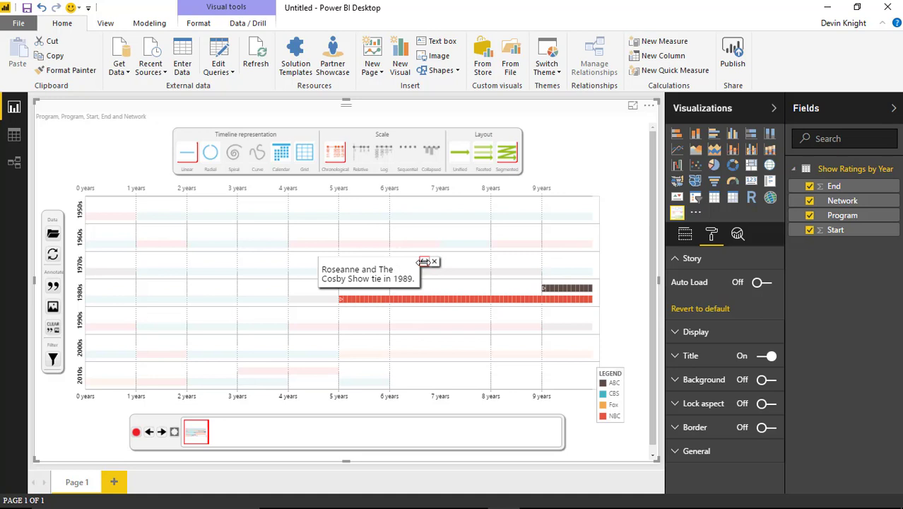
pyautogui.moveTo(424, 262); pyautogui.dragTo(466, 276)
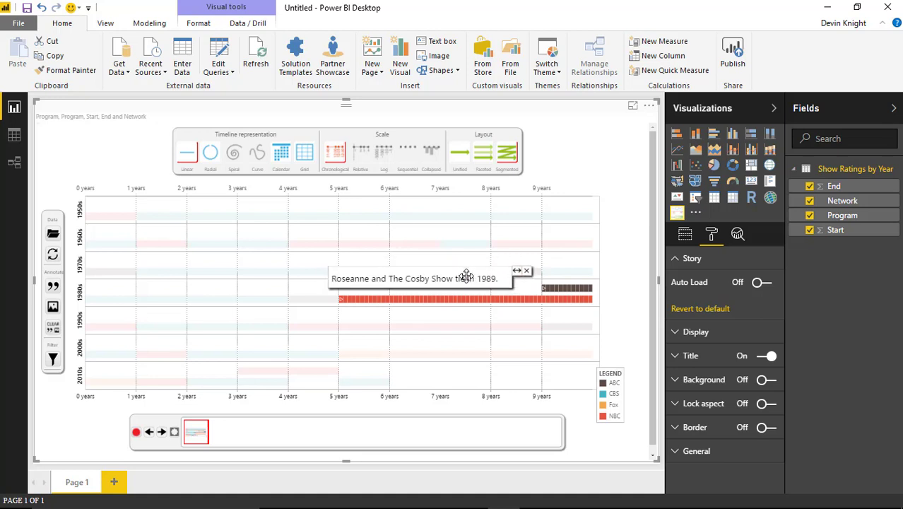
# - Label the Roseanne and The Cosby Show bars, record the view as the second story scene and recall that scene
pyautogui.click(549, 290)
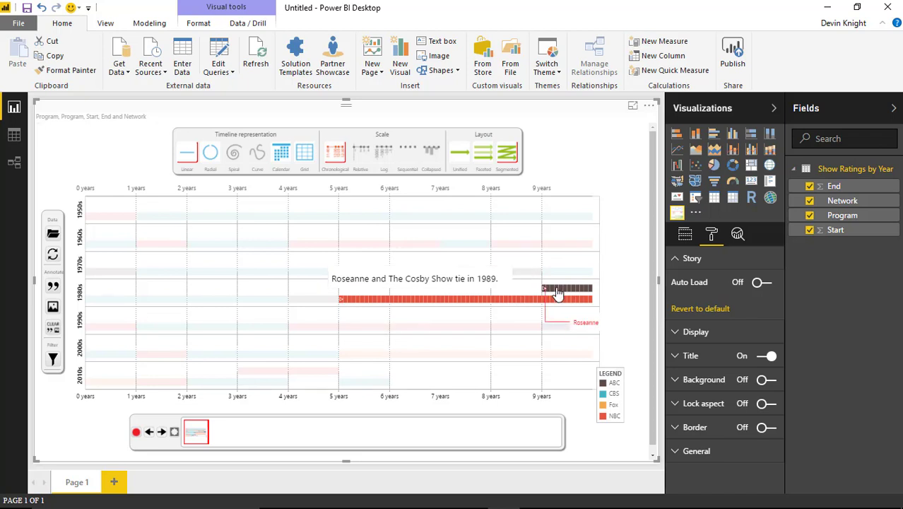
pyautogui.click(472, 305)
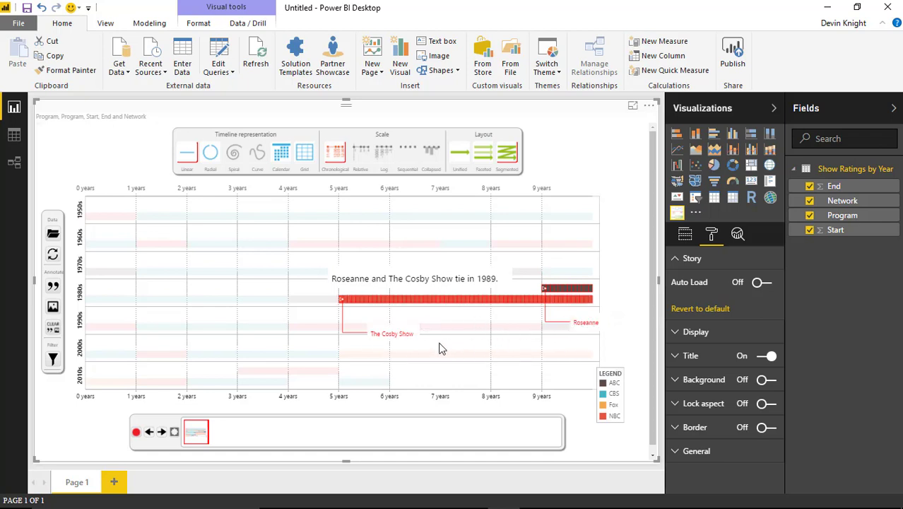
pyautogui.moveTo(341, 279)
pyautogui.click(136, 432)
pyautogui.moveTo(214, 449)
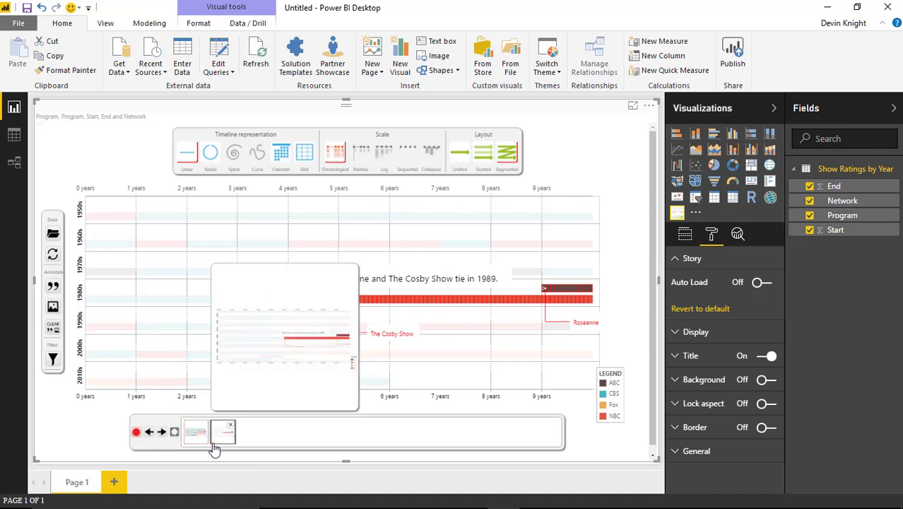
pyautogui.click(219, 446)
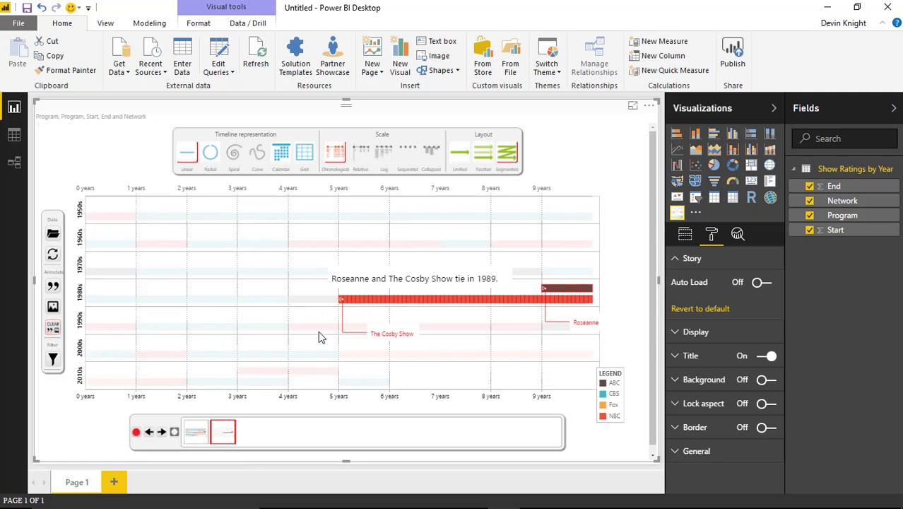
# - Clear the annotations and emphasize NCIS and Sunday Night Football in the Facet filter instead
pyautogui.moveTo(357, 283)
pyautogui.click(53, 328)
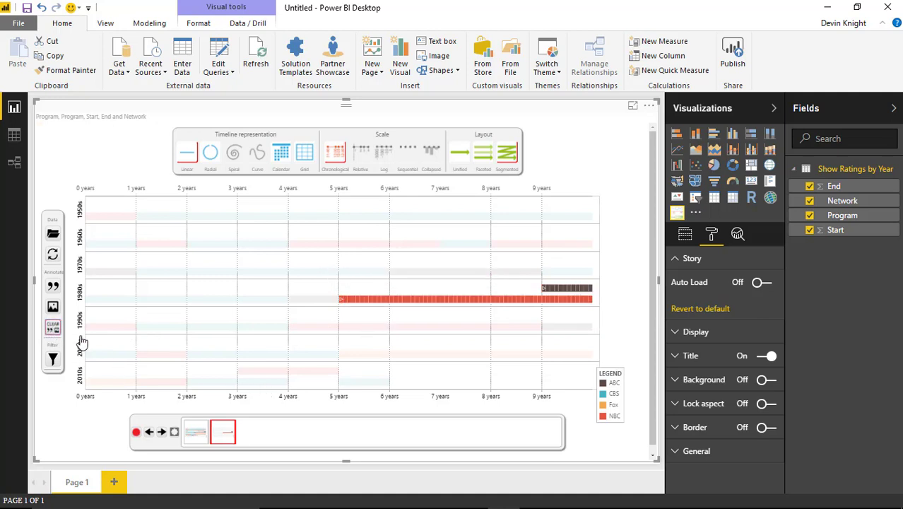
pyautogui.click(53, 361)
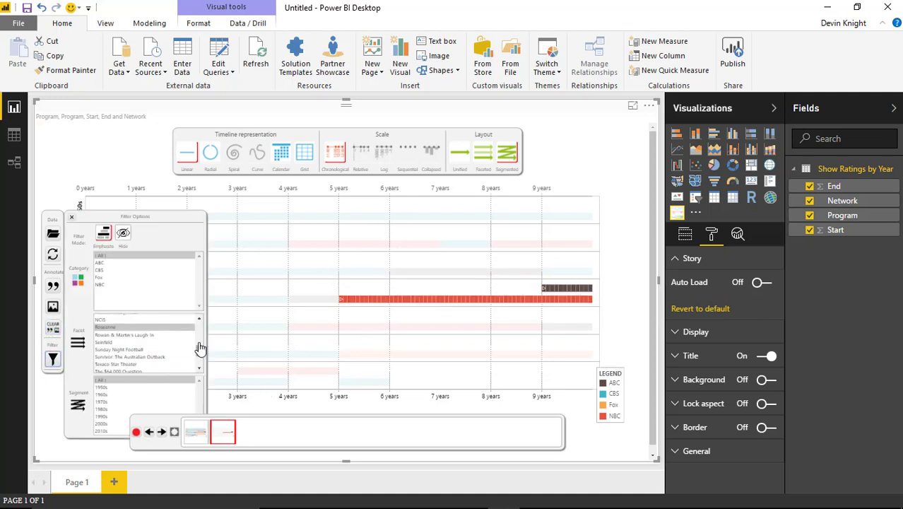
pyautogui.click(109, 324)
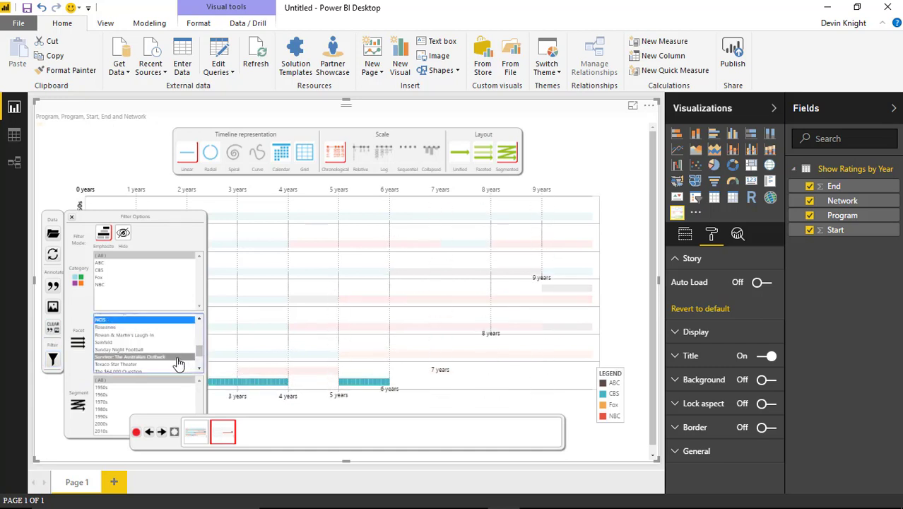
pyautogui.click(147, 349)
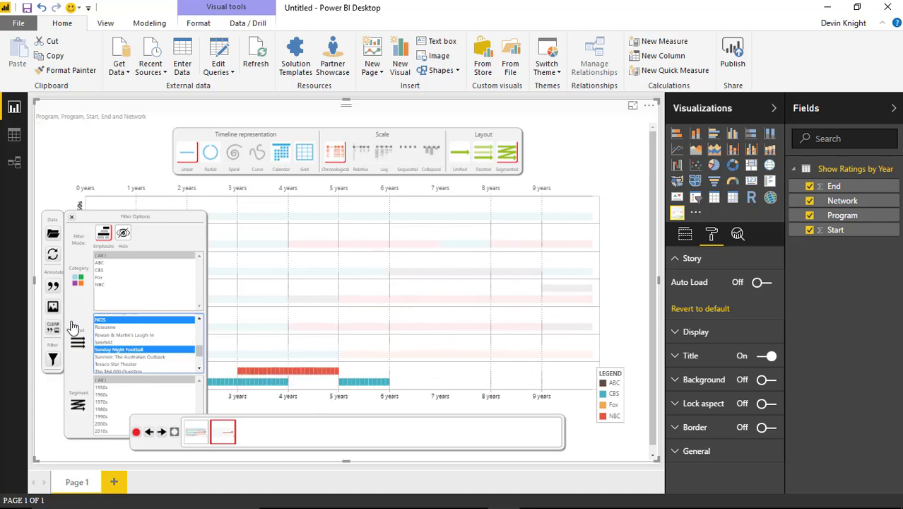
# - Add the caption "NCIS and Sunday Night Football tie in 2013." beside the 2010s bars and widen it to one line
pyautogui.click(52, 306)
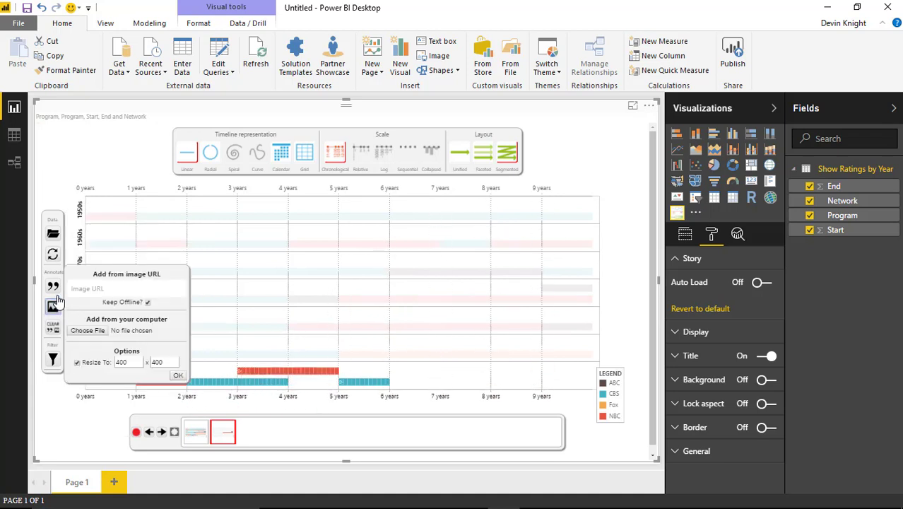
pyautogui.click(53, 286)
pyautogui.click(126, 285)
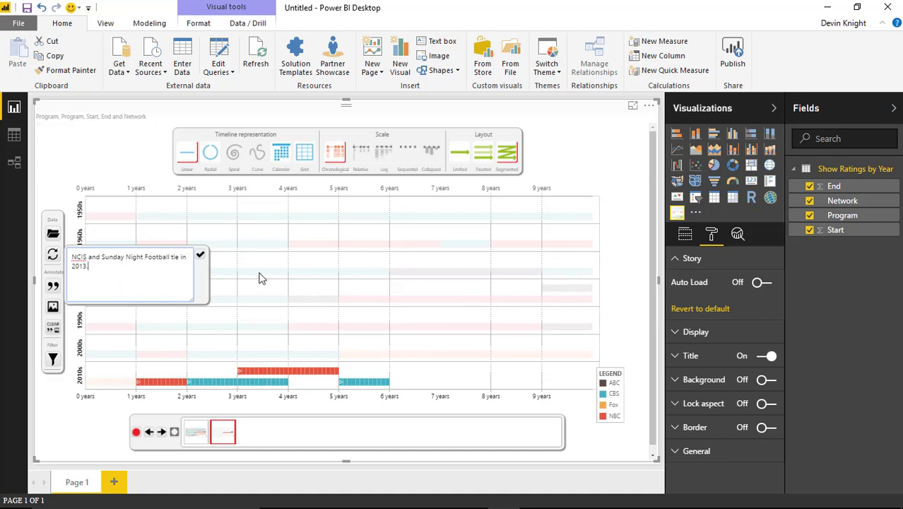
pyautogui.click(201, 255)
pyautogui.moveTo(387, 236); pyautogui.dragTo(405, 341)
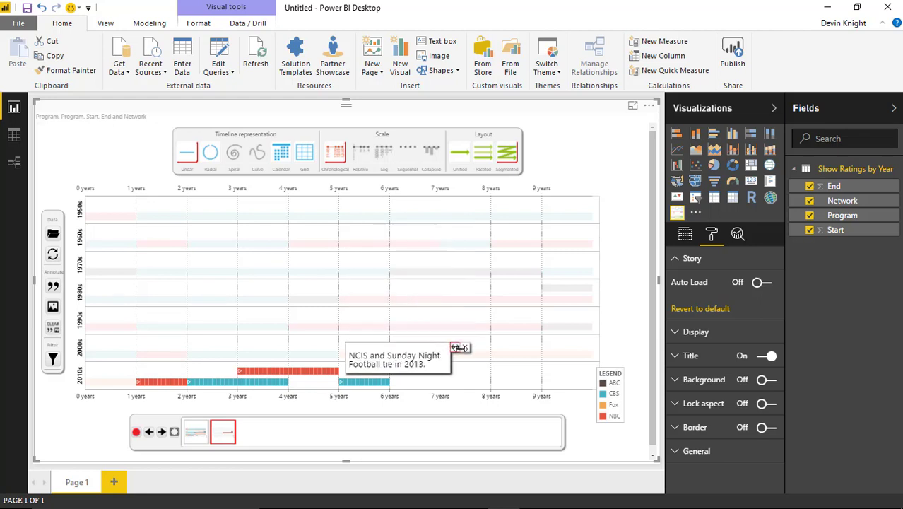
pyautogui.moveTo(458, 348); pyautogui.dragTo(558, 349)
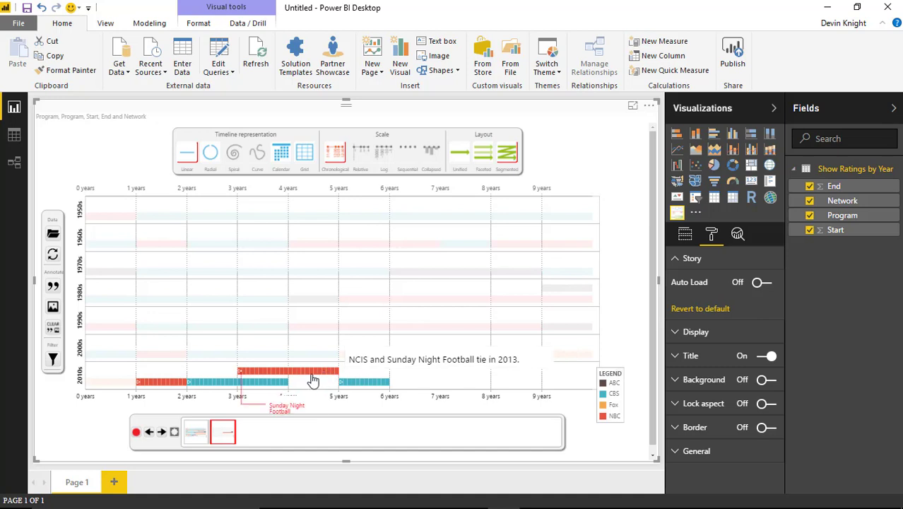
# - Label the Sunday Night Football and NCIS bars and record the view as the third story scene
pyautogui.click(211, 386)
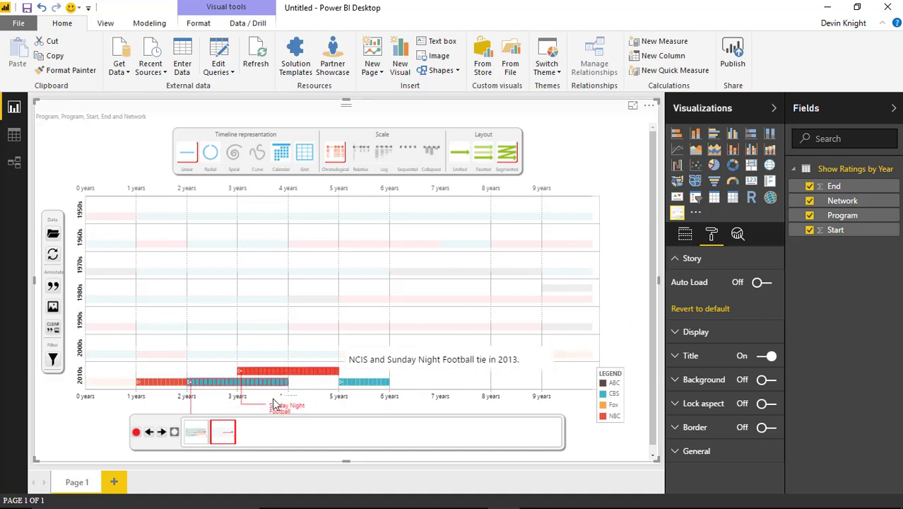
pyautogui.click(135, 433)
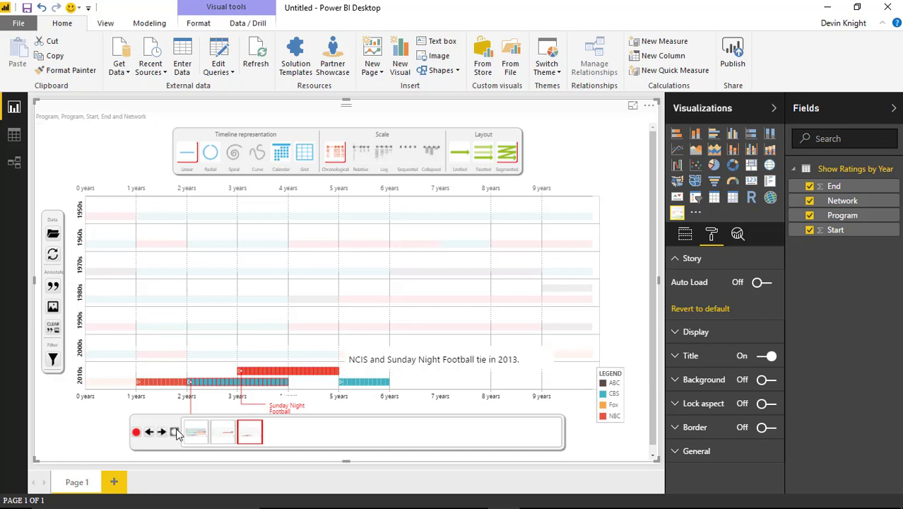
# - Play back the three recorded scenes in story playback mode and return to editing
pyautogui.click(174, 432)
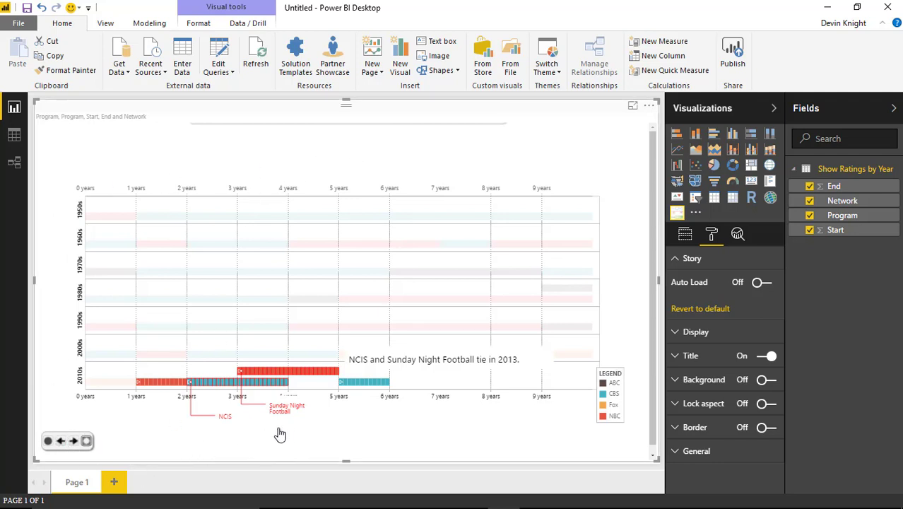
pyautogui.click(62, 441)
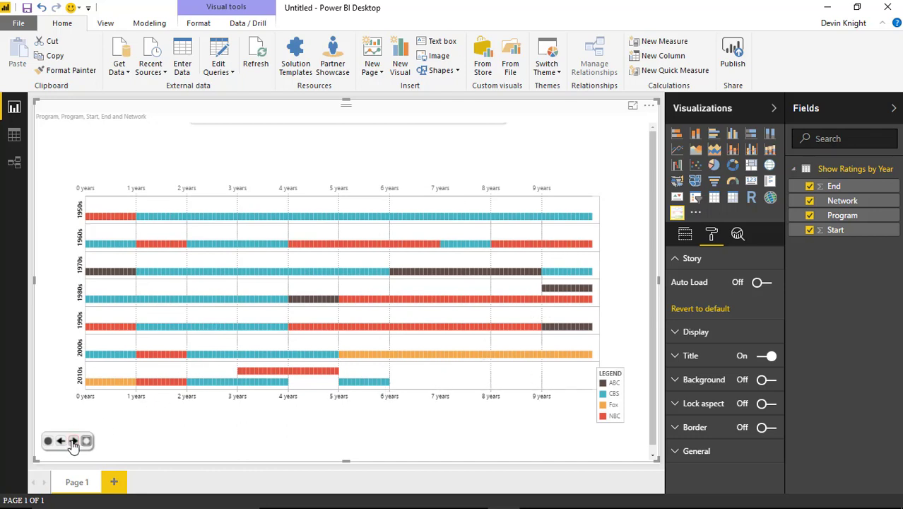
pyautogui.click(73, 442)
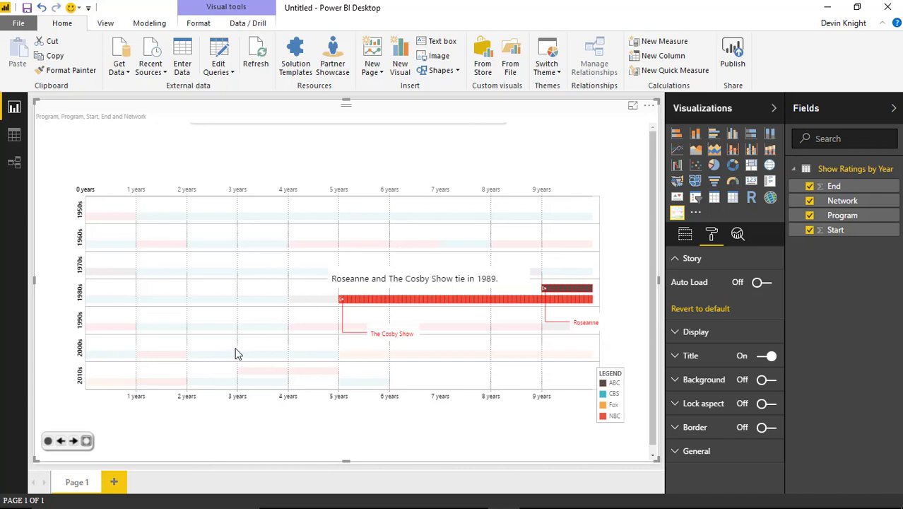
pyautogui.click(73, 440)
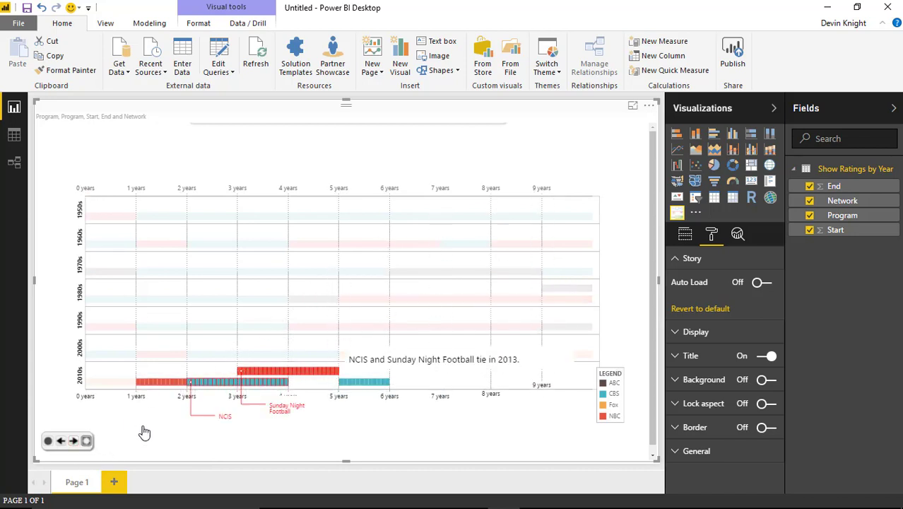
pyautogui.click(87, 440)
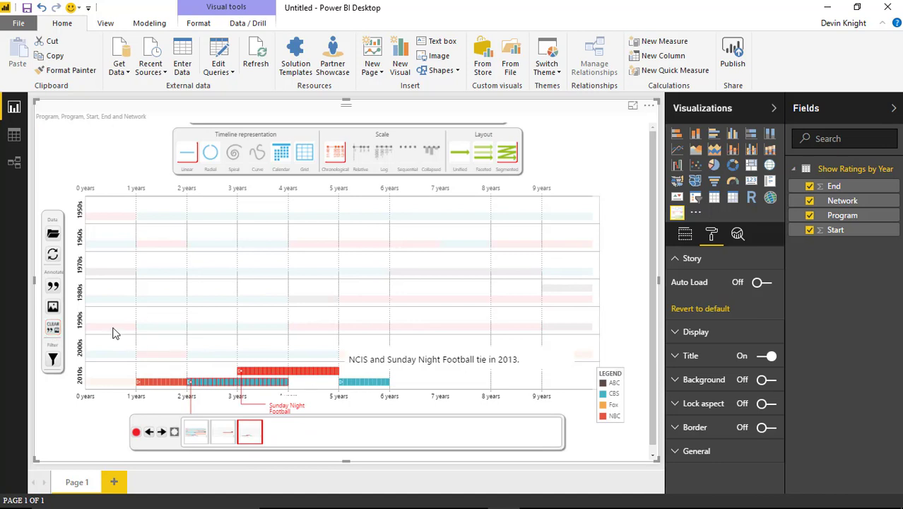
# - Clear the annotations, reset the Facet filter to All and close the filter options
pyautogui.click(55, 328)
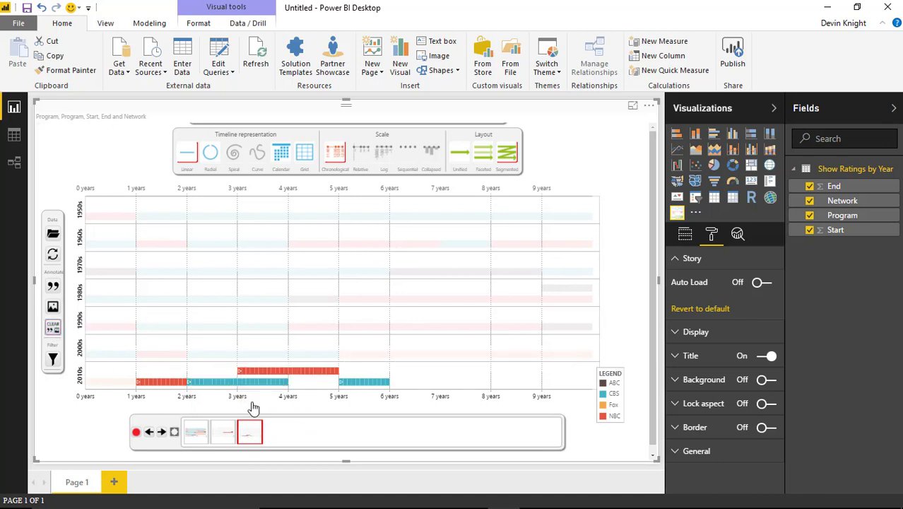
pyautogui.click(53, 359)
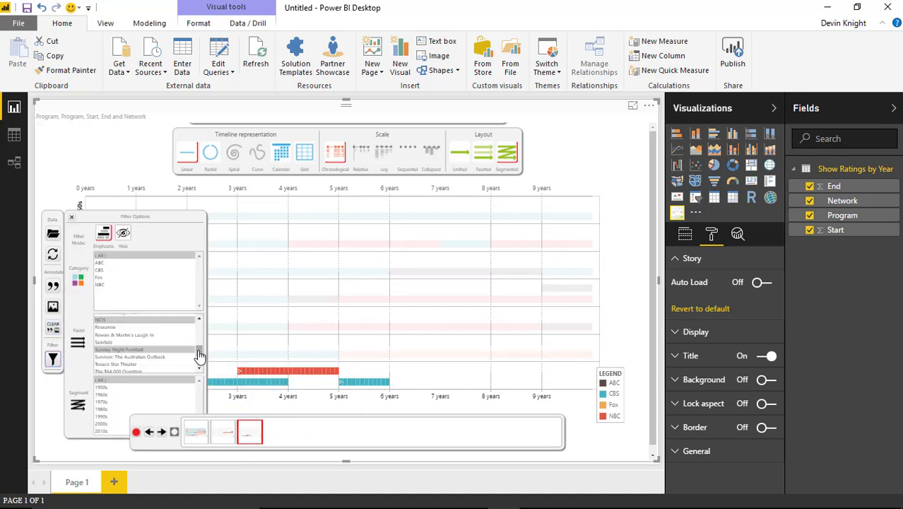
pyautogui.moveTo(199, 354); pyautogui.dragTo(199, 323)
pyautogui.click(172, 319)
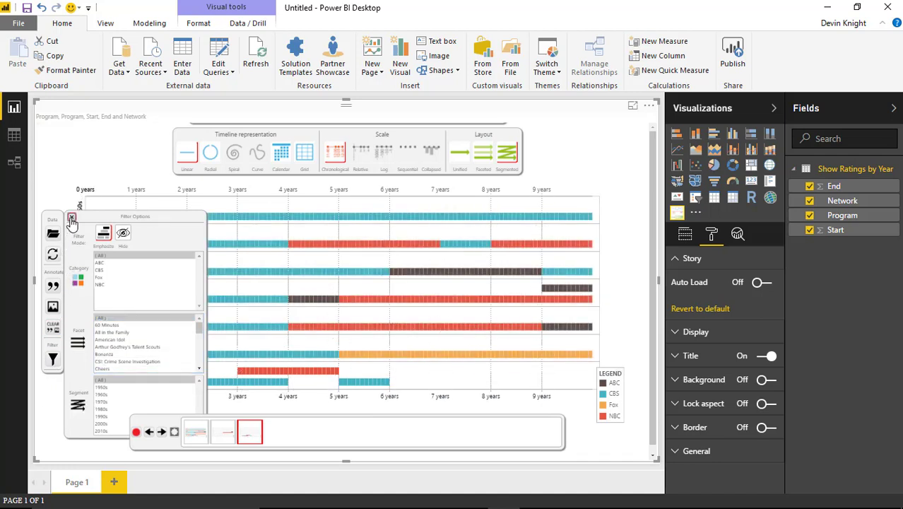
pyautogui.click(71, 217)
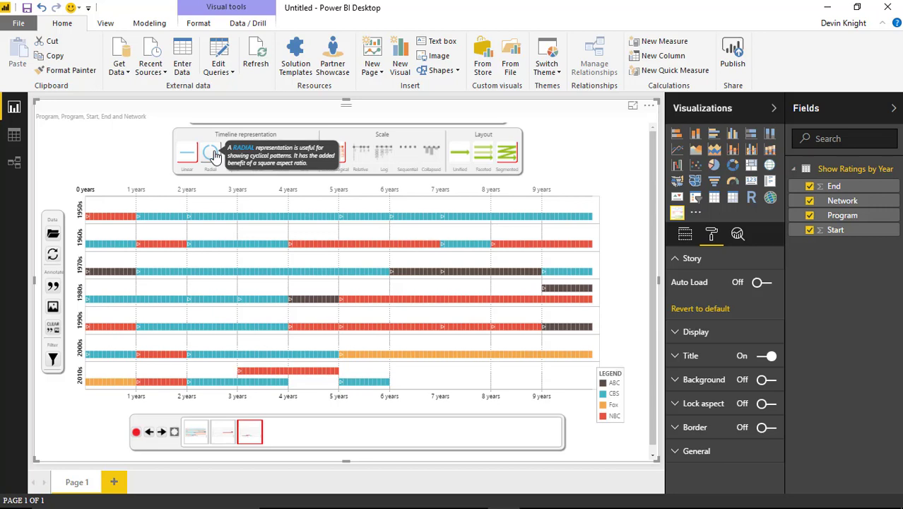
# - Switch the timeline to the Radial representation and apply the Unified layout
pyautogui.click(214, 156)
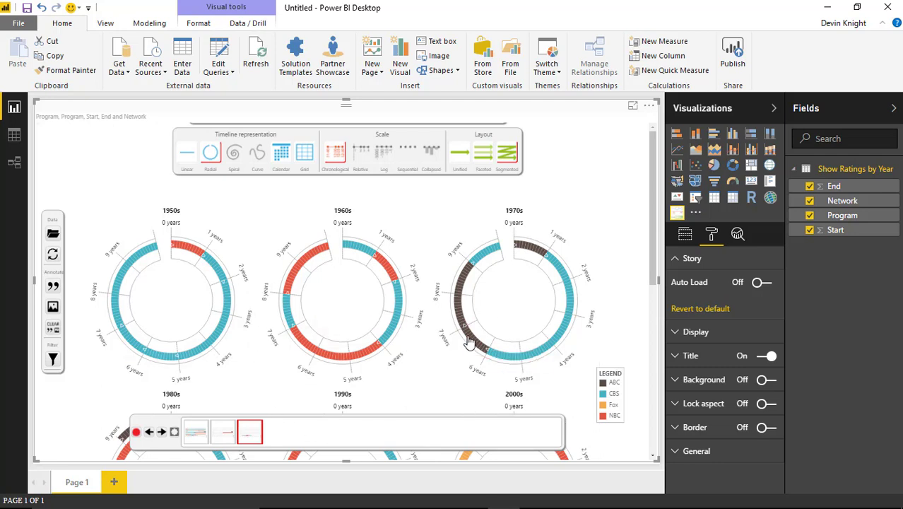
pyautogui.click(461, 159)
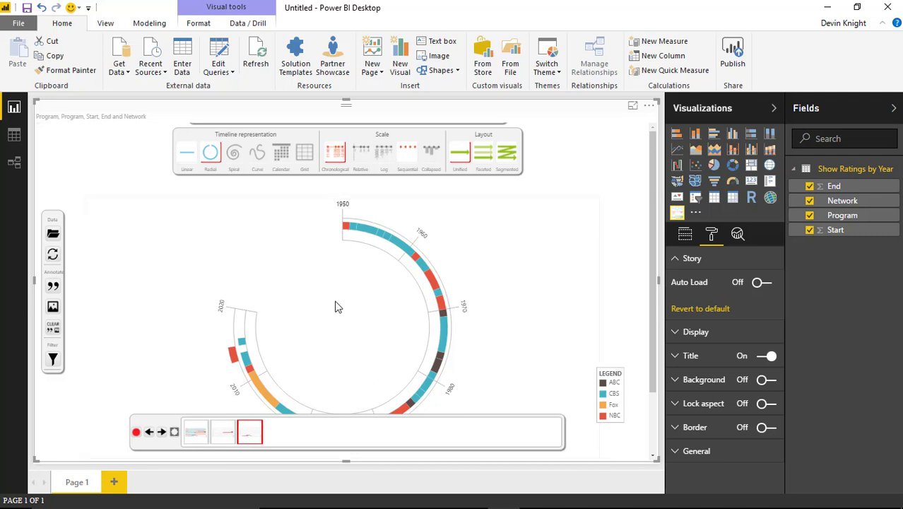
# - Add the caption "Let's look at some of the TV programs that have been the top rated for the longest number of years." inside the ring
pyautogui.click(48, 289)
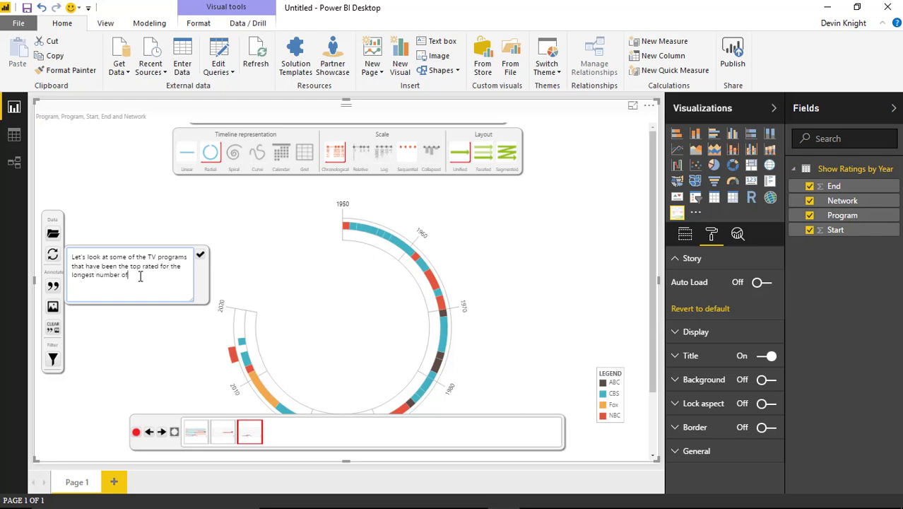
pyautogui.click(200, 259)
pyautogui.moveTo(361, 262)
pyautogui.mouseDown()
pyautogui.moveTo(314, 254)
pyautogui.moveTo(293, 318)
pyautogui.mouseUp()
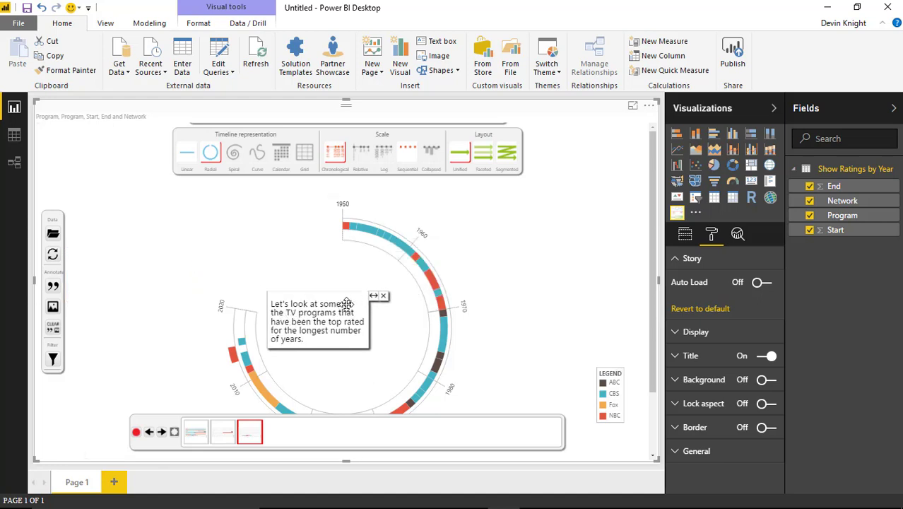
# - Widen the caption to three lines of text, center it inside the ring and record the view as the fourth story scene
pyautogui.moveTo(380, 296); pyautogui.dragTo(433, 299)
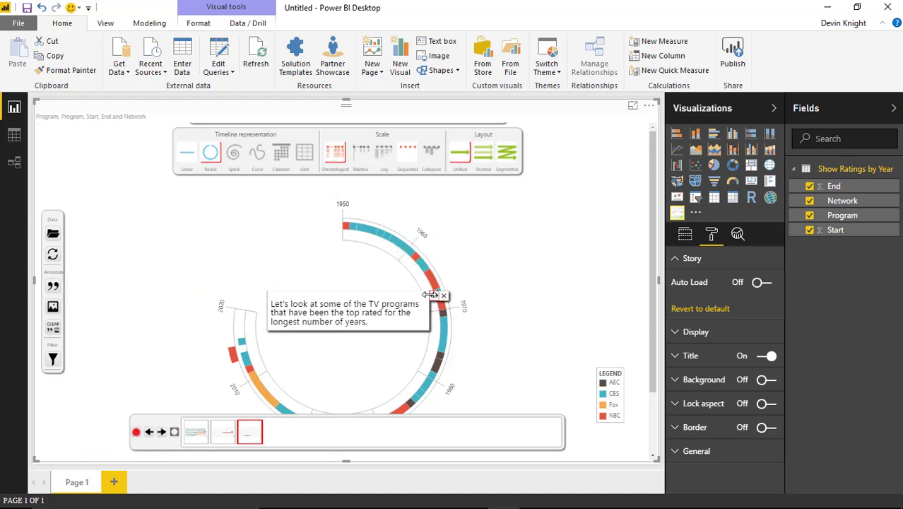
pyautogui.moveTo(370, 325); pyautogui.dragTo(361, 332)
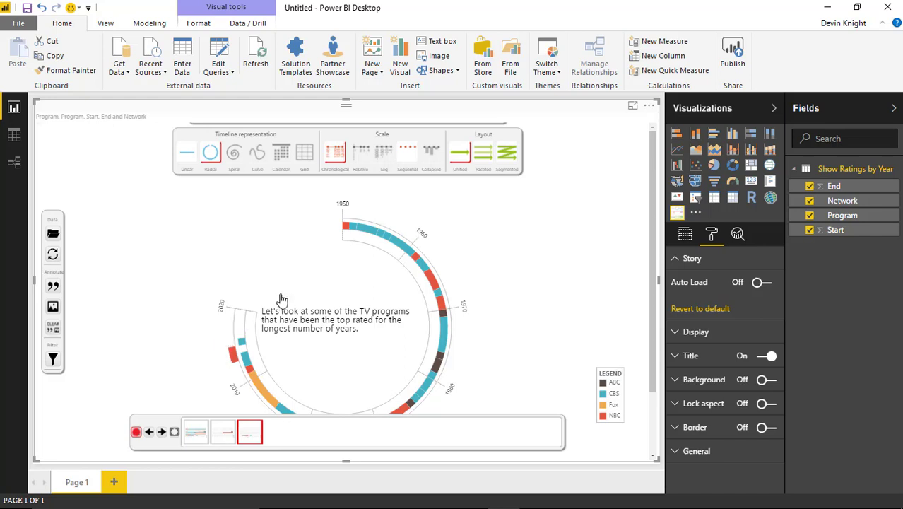
pyautogui.click(428, 274)
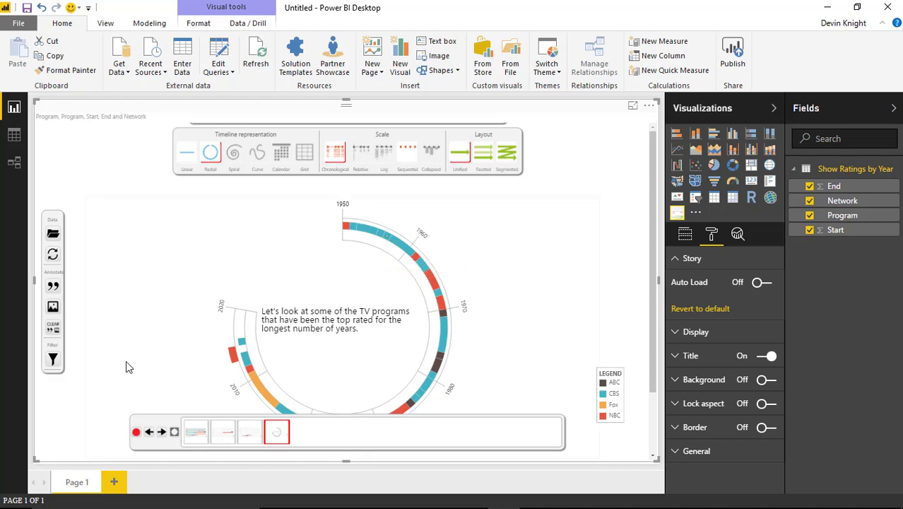
# - Replace the annotations with an I Love Lucy label and the caption "I Love Lucy was the top rated show for 3 years." outside the ring near 1960
pyautogui.click(53, 329)
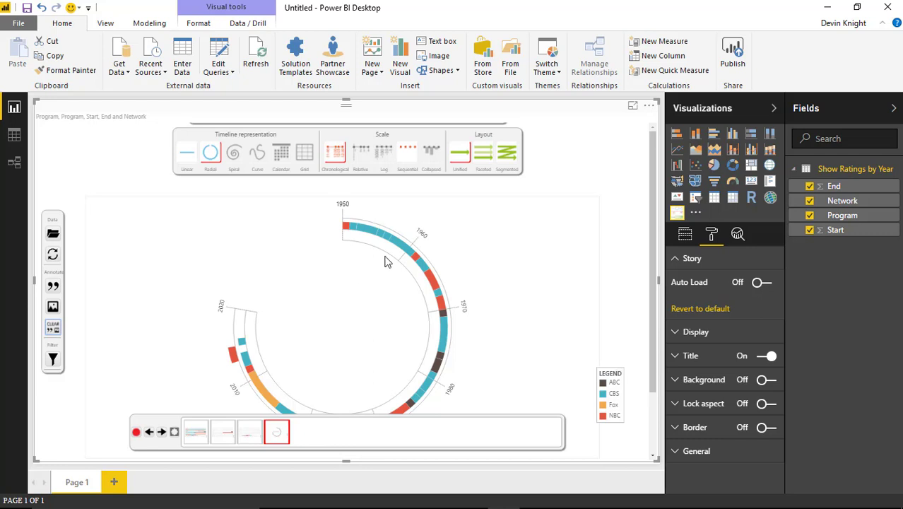
pyautogui.click(368, 236)
pyautogui.click(53, 289)
pyautogui.click(160, 273)
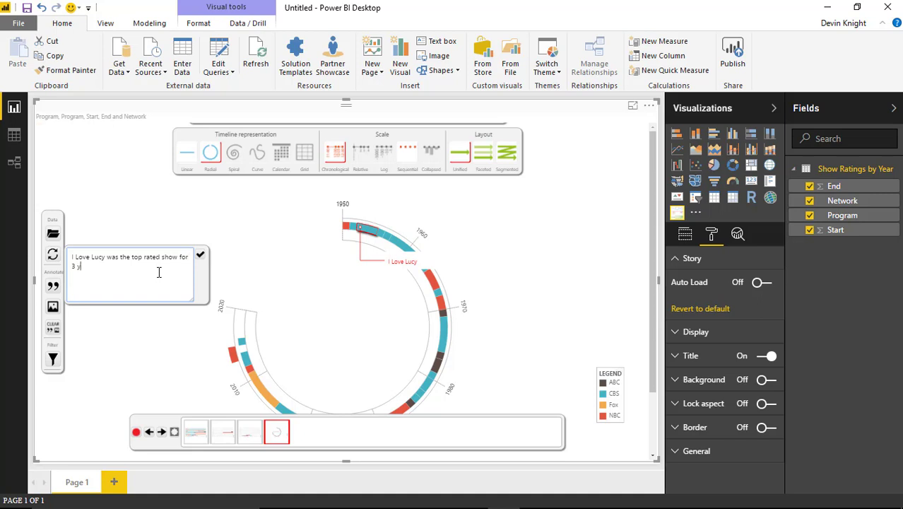
pyautogui.click(200, 254)
pyautogui.moveTo(359, 258)
pyautogui.mouseDown()
pyautogui.moveTo(395, 254)
pyautogui.moveTo(444, 222)
pyautogui.moveTo(410, 213)
pyautogui.mouseUp()
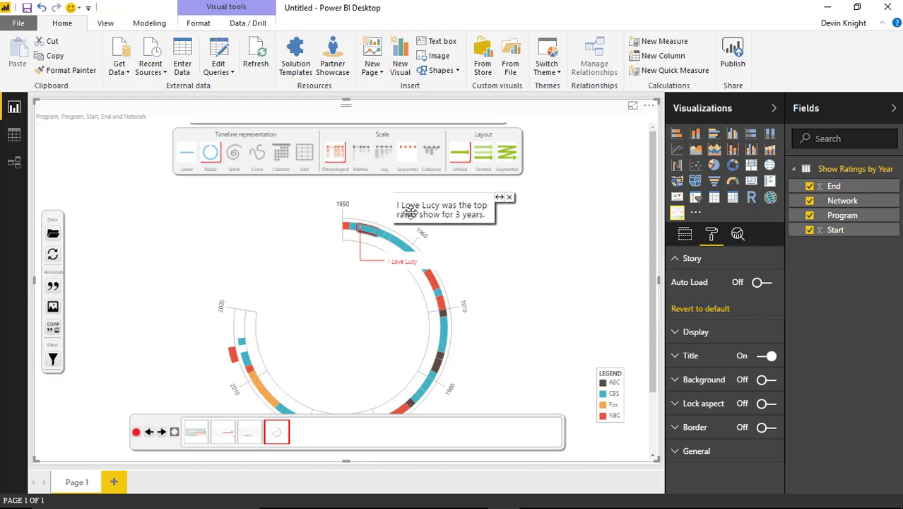
# - Insert the image I_Love_Lucy_Cast.jpg from the Module Resources folder, resized to 400 x 400
pyautogui.click(53, 309)
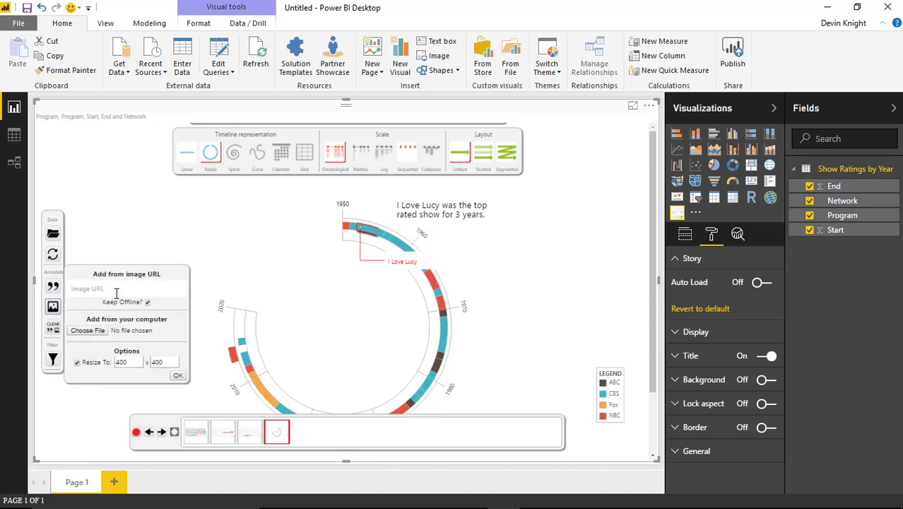
pyautogui.click(91, 330)
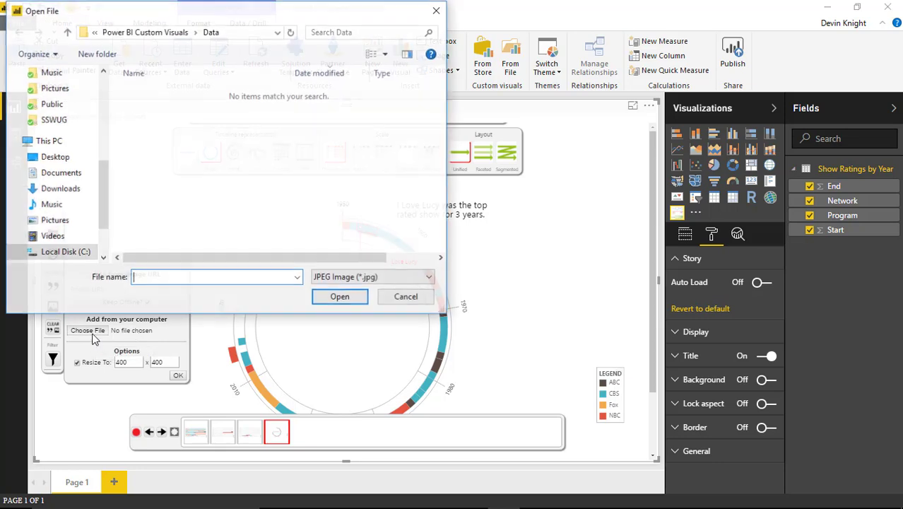
pyautogui.click(167, 32)
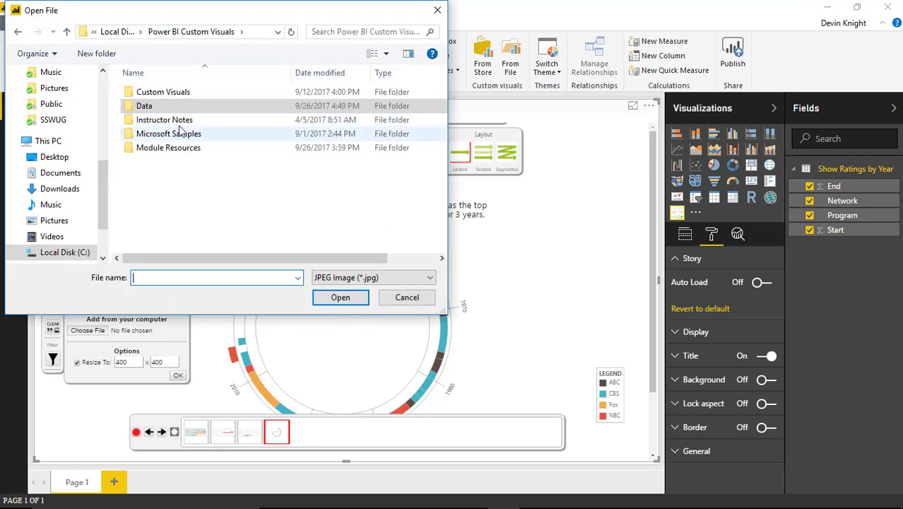
pyautogui.doubleClick(181, 147)
pyautogui.click(244, 131)
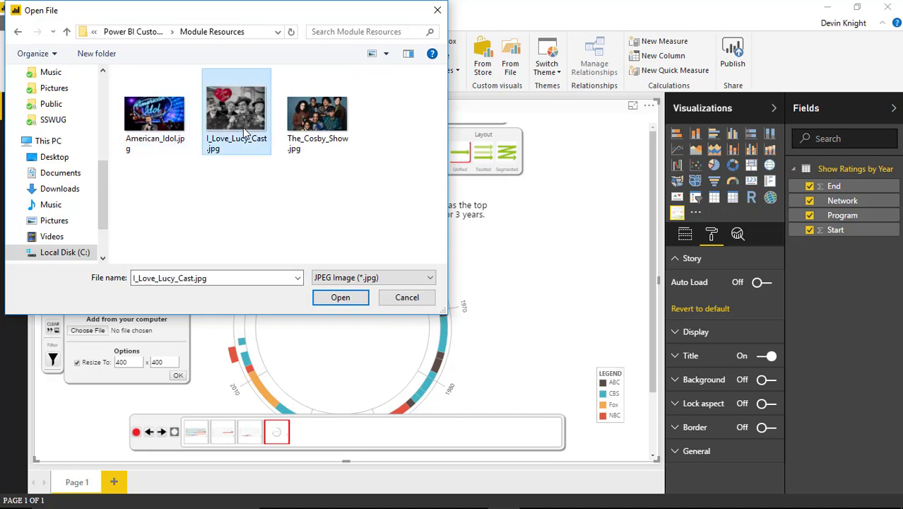
pyautogui.doubleClick(244, 131)
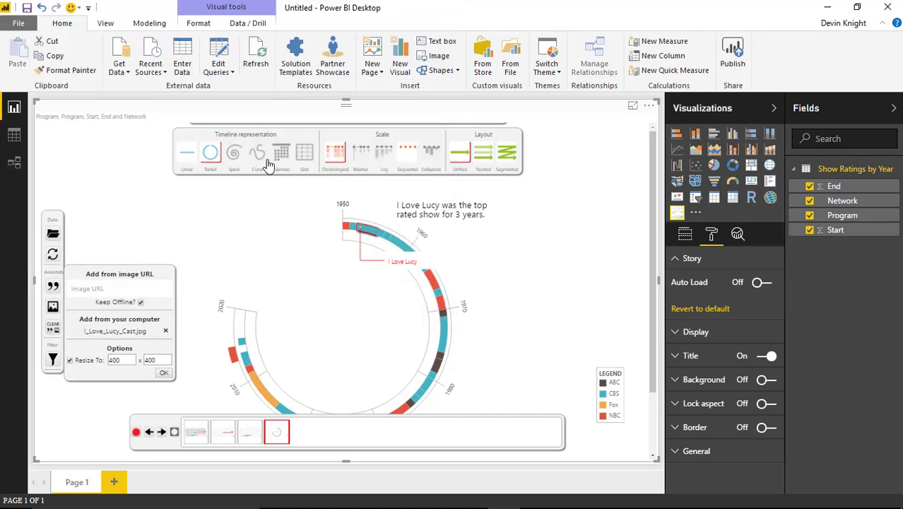
pyautogui.click(164, 373)
# - Shrink the I Love Lucy image to fit inside the ring below the label and record the view as the fifth story scene
pyautogui.moveTo(400, 325); pyautogui.dragTo(334, 337)
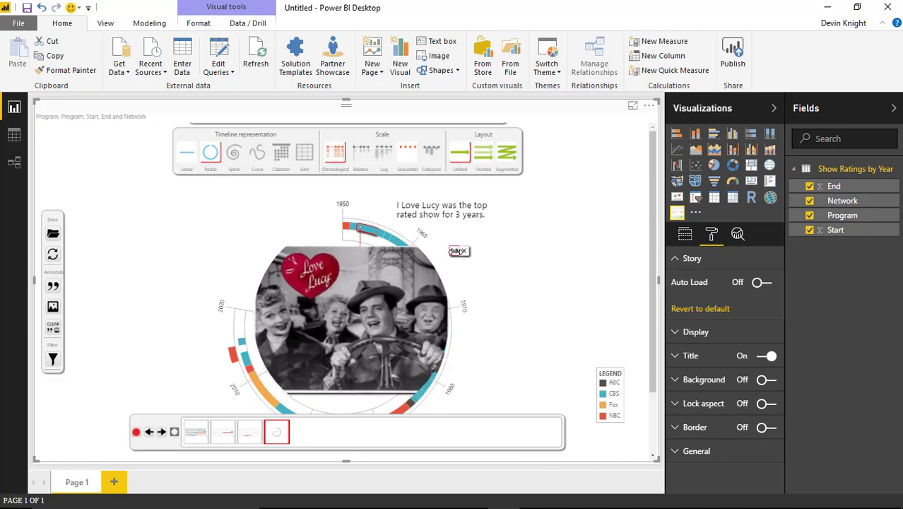
pyautogui.moveTo(451, 259); pyautogui.dragTo(433, 262)
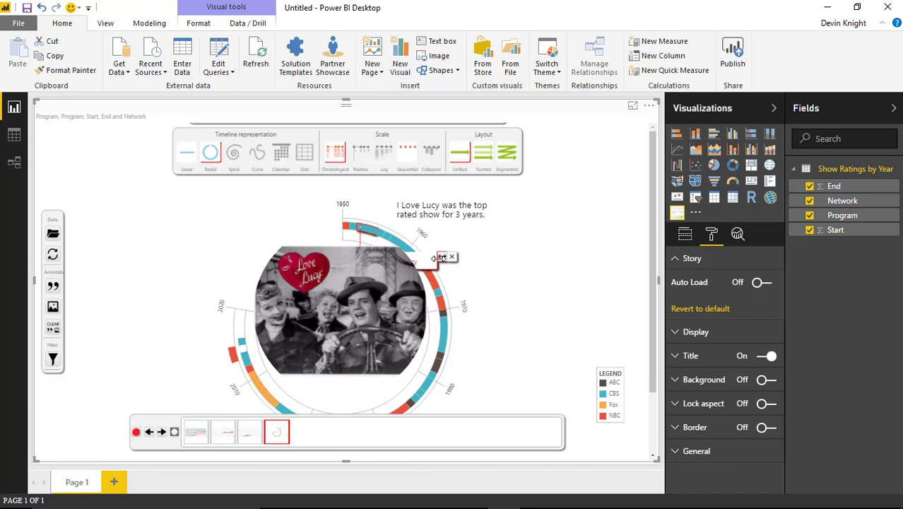
pyautogui.moveTo(393, 289); pyautogui.dragTo(393, 305)
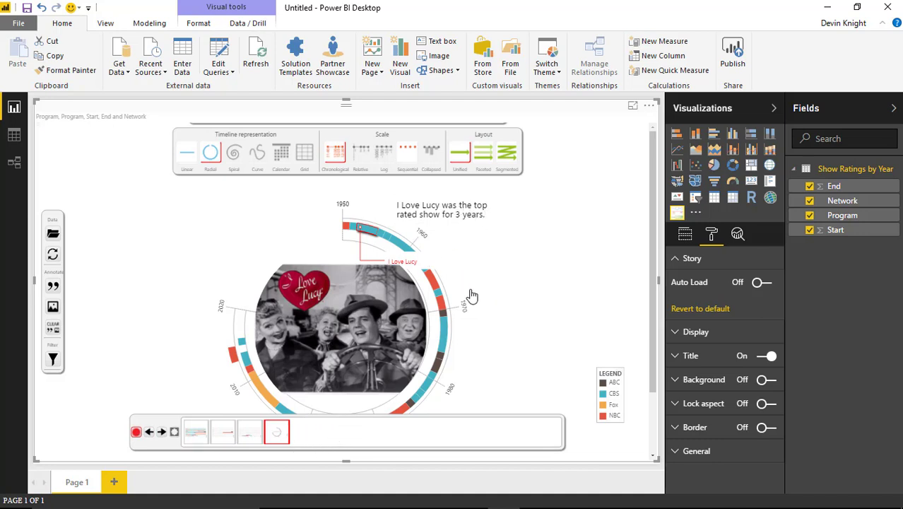
pyautogui.click(477, 217)
pyautogui.click(510, 313)
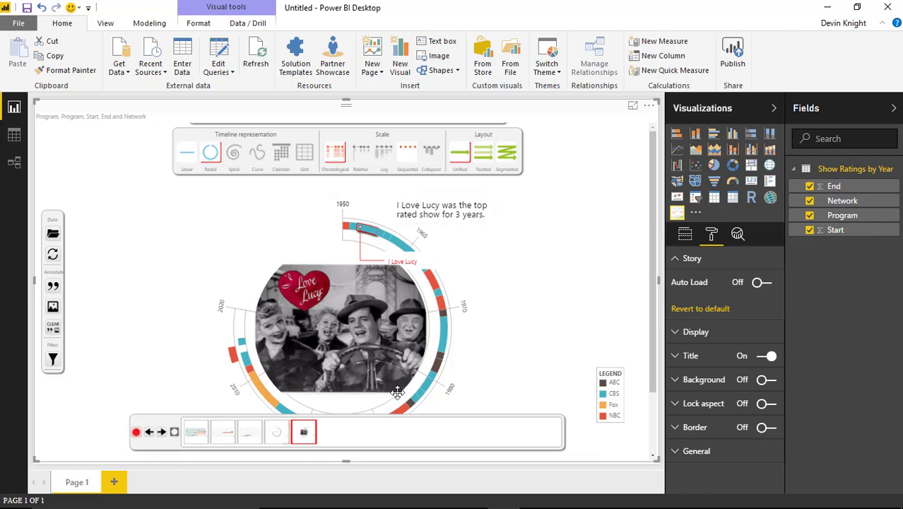
# - Clear the annotations and label The Cosby Show segment on the ring just before 1990
pyautogui.click(53, 327)
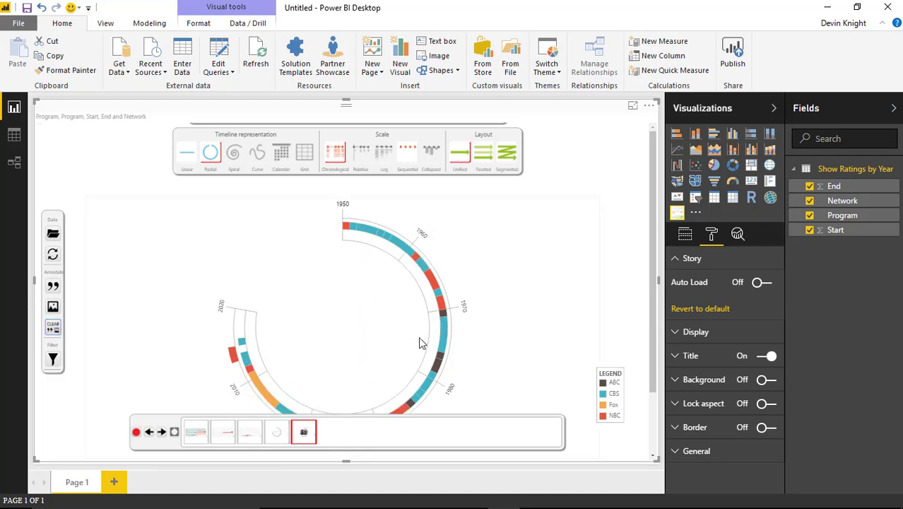
pyautogui.scroll(-2, 539, 384)
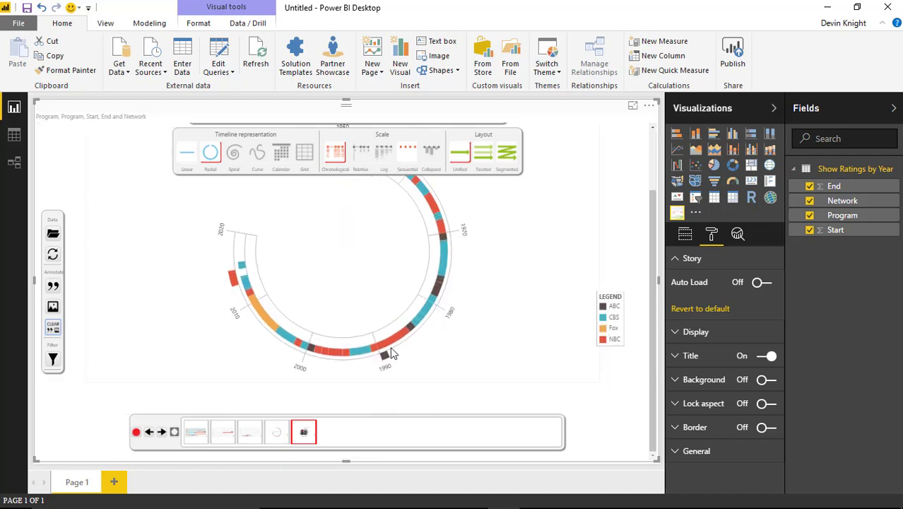
pyautogui.moveTo(391, 349)
pyautogui.click(388, 345)
# - Add the caption "The Cosby Show was the top rated show for 5 years straight." outside the ring, just above the show's label
pyautogui.click(53, 286)
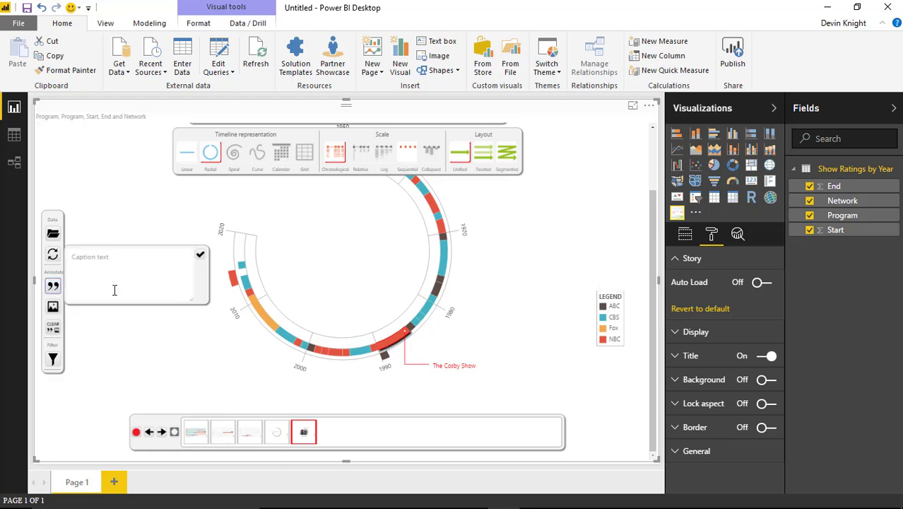
pyautogui.click(126, 277)
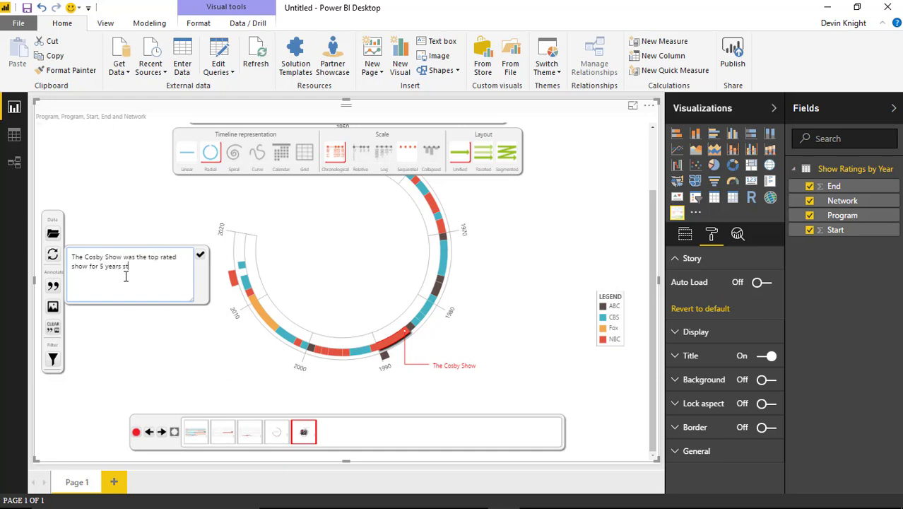
pyautogui.click(200, 255)
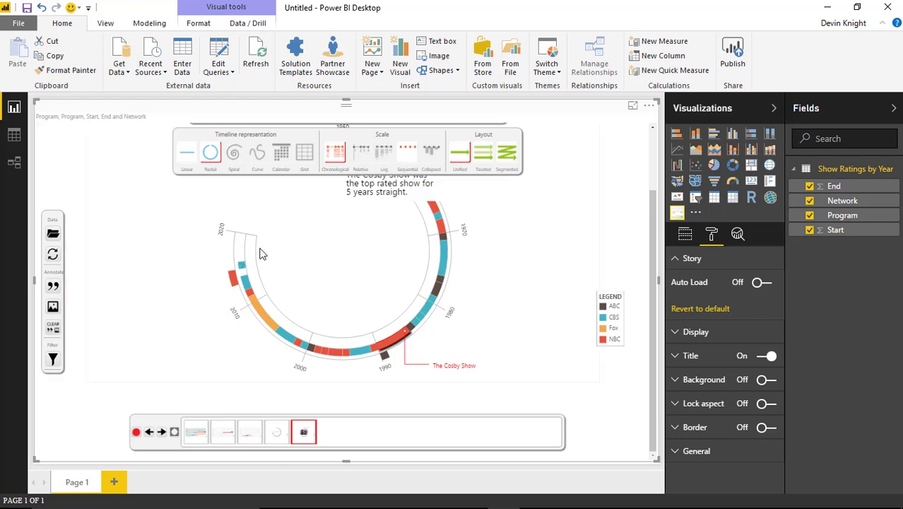
pyautogui.moveTo(375, 215); pyautogui.dragTo(483, 343)
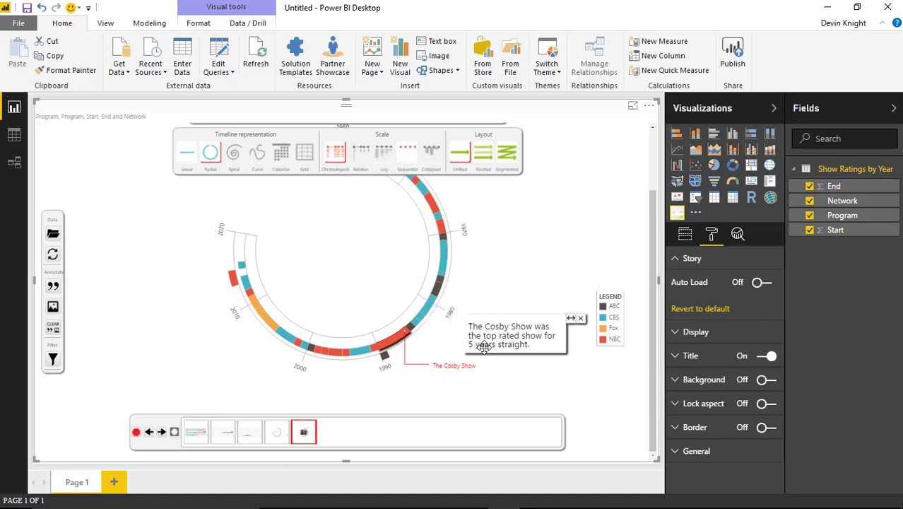
# - Insert the image The_Cosby_Show.jpg from the computer, resized to 400 x 400
pyautogui.click(52, 306)
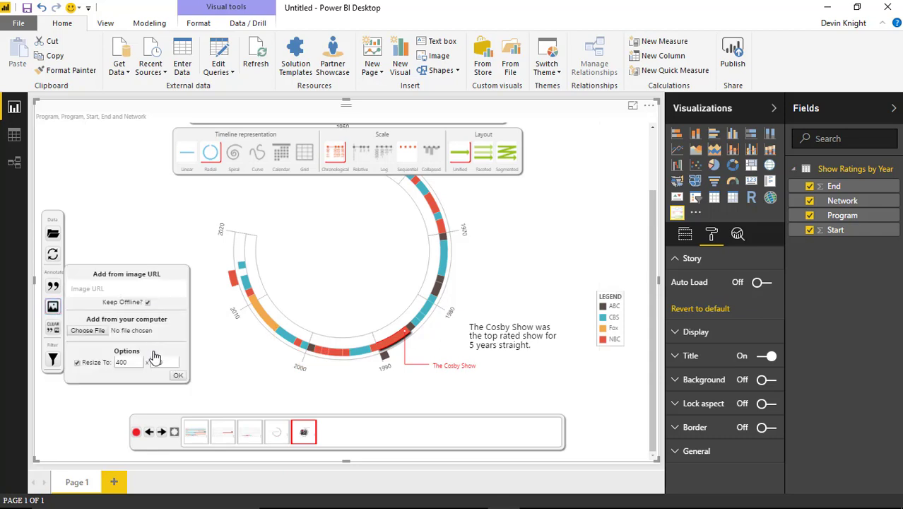
pyautogui.click(99, 332)
pyautogui.doubleClick(316, 102)
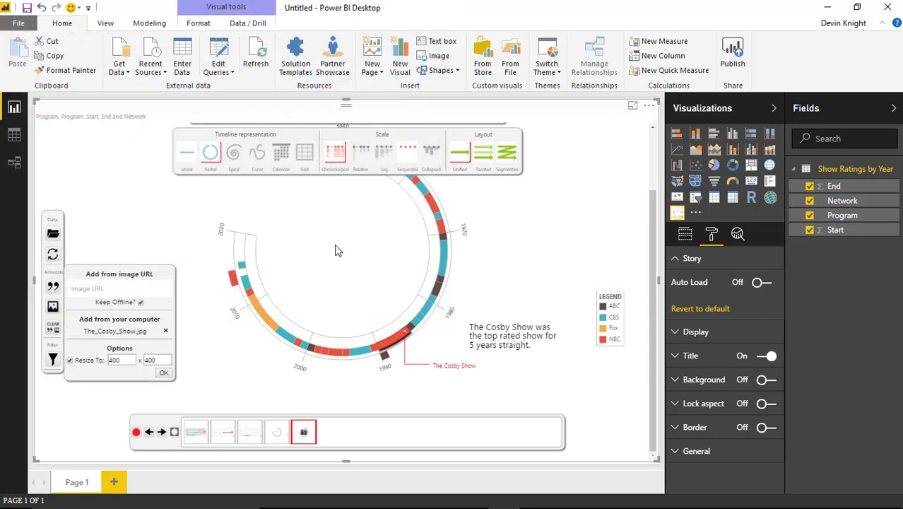
pyautogui.click(163, 374)
# - Shrink The Cosby Show image to fit centered inside the ring and record the view as the sixth story scene
pyautogui.moveTo(442, 247); pyautogui.dragTo(382, 266)
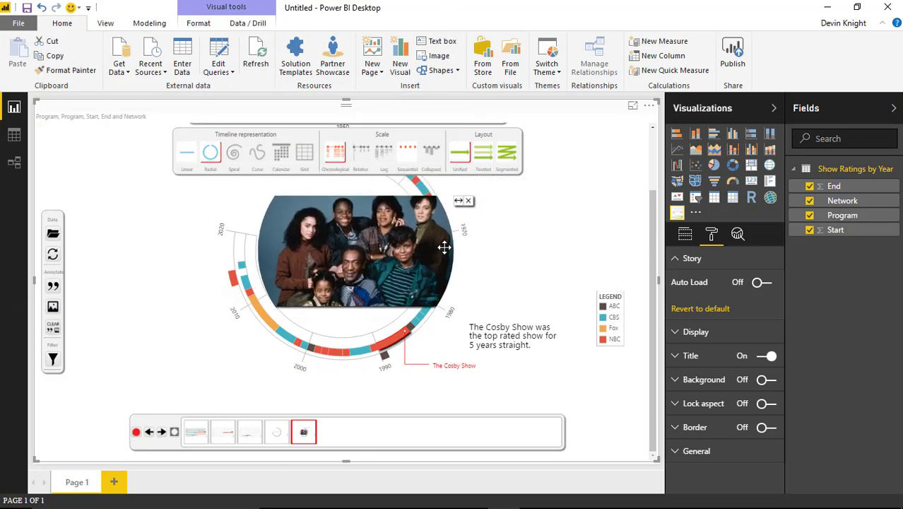
pyautogui.moveTo(453, 200); pyautogui.dragTo(427, 220)
pyautogui.moveTo(375, 236); pyautogui.dragTo(377, 242)
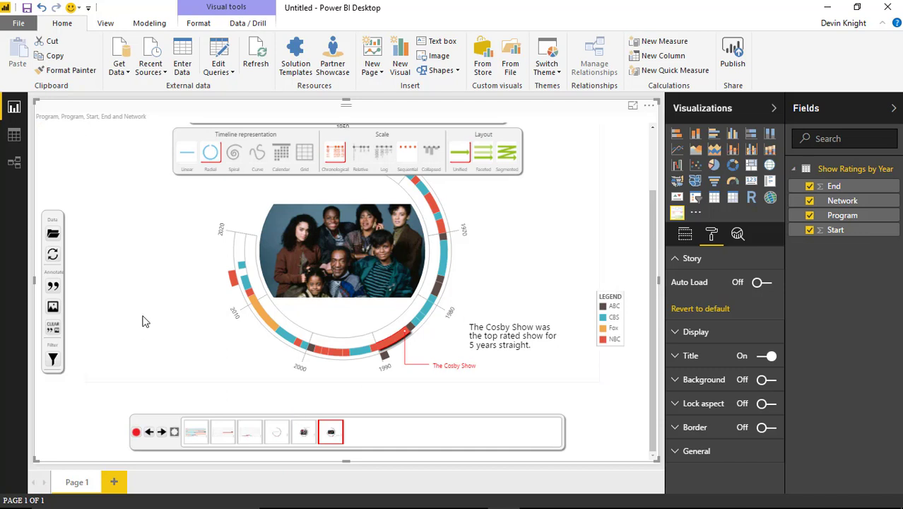
# - Replace the annotations with an American Idol label and the caption "American Idol was the top rated show for 6 years straight." outside the ring below 2010
pyautogui.click(53, 330)
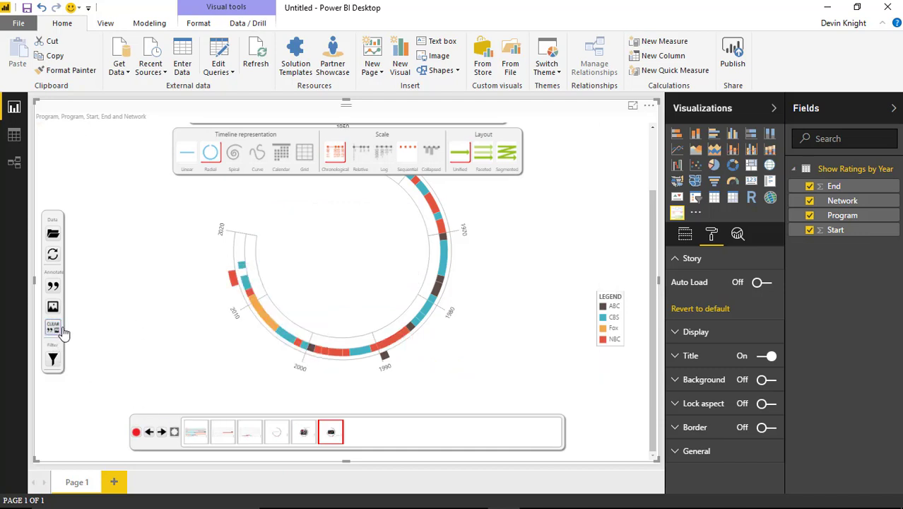
pyautogui.click(270, 326)
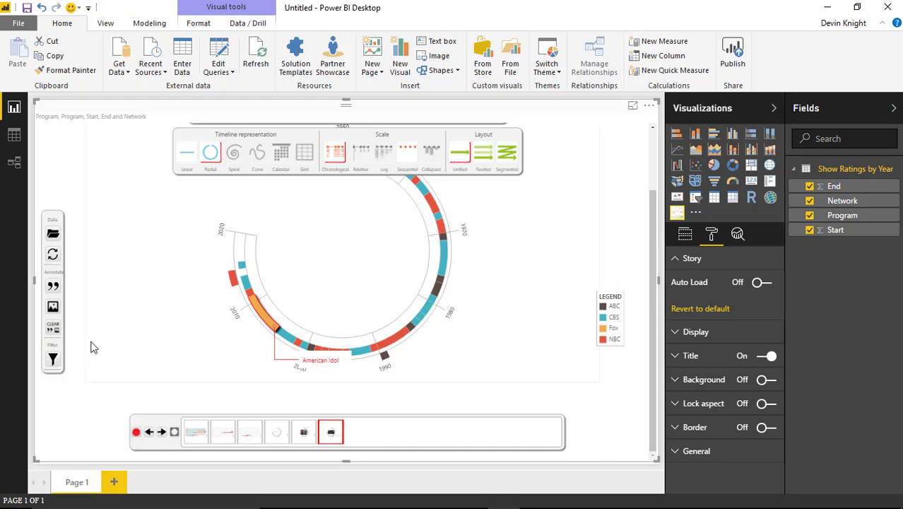
pyautogui.click(53, 308)
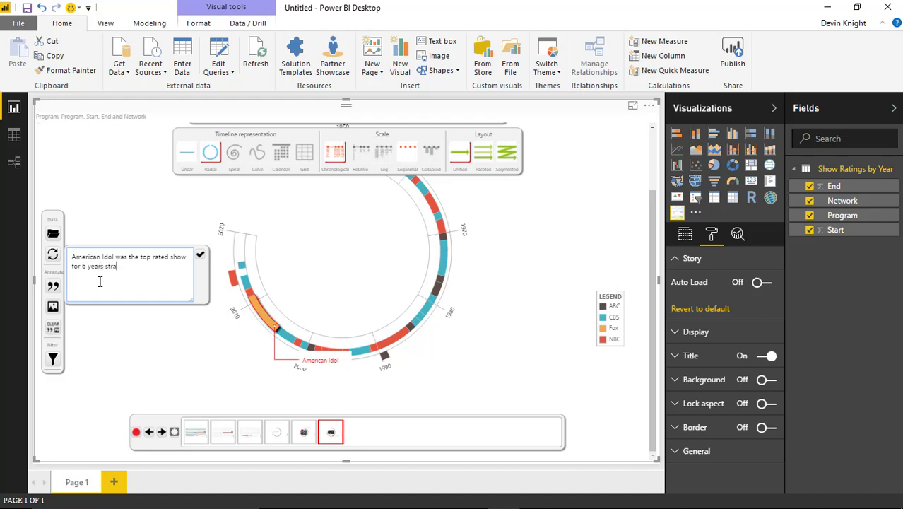
pyautogui.click(201, 255)
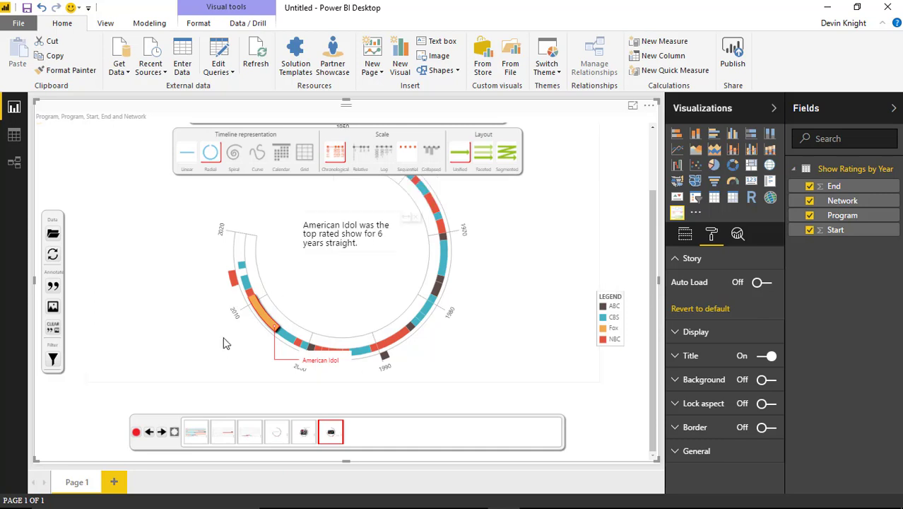
pyautogui.moveTo(223, 342)
pyautogui.mouseDown()
pyautogui.moveTo(166, 377)
pyautogui.moveTo(178, 371)
pyautogui.moveTo(174, 357)
pyautogui.mouseUp()
# - Insert the image American_Idol.jpg from the computer, resized to 400 x 400, and move it over the ring's center
pyautogui.click(52, 305)
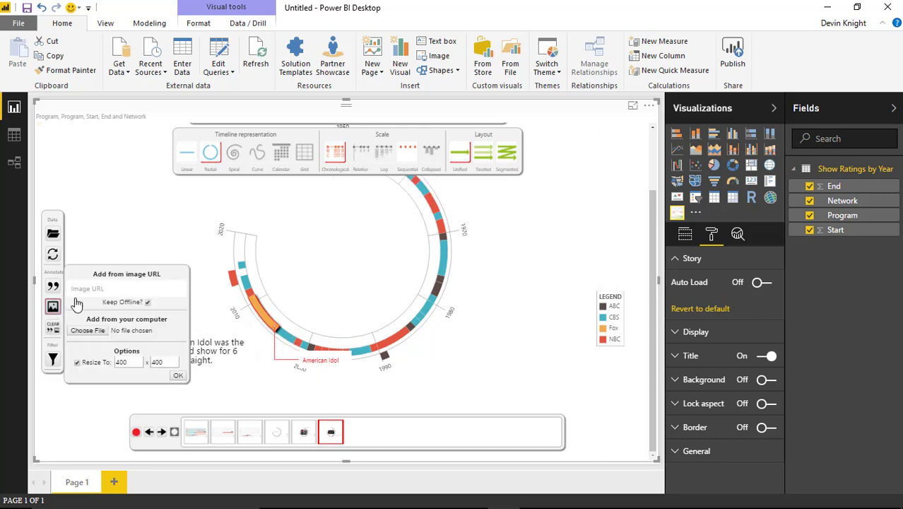
pyautogui.click(99, 330)
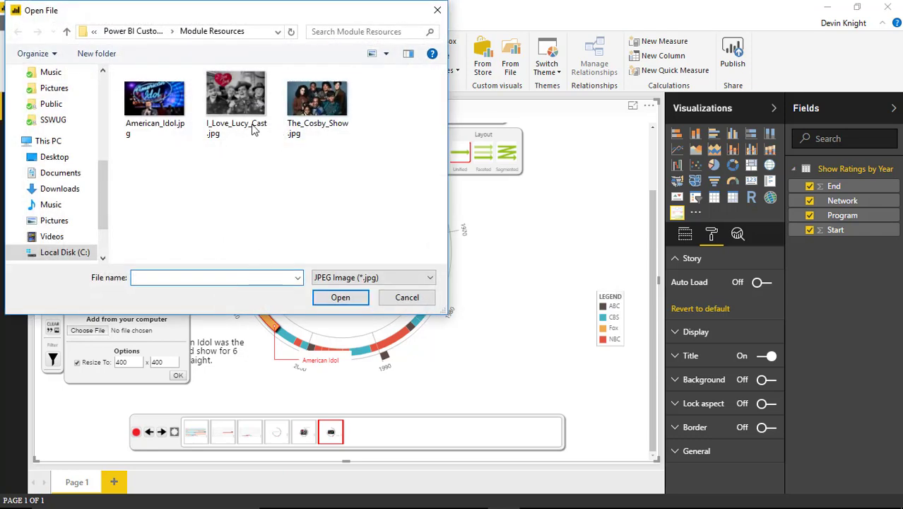
pyautogui.doubleClick(159, 113)
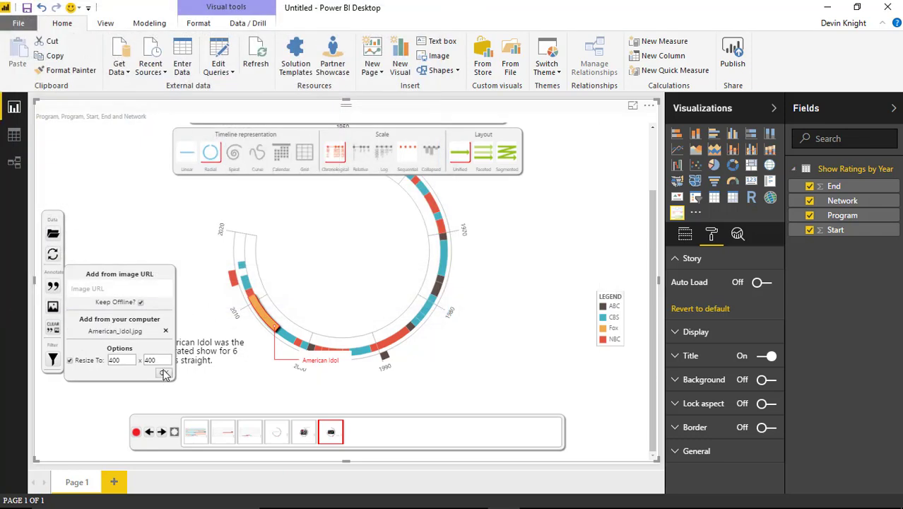
pyautogui.click(164, 375)
pyautogui.moveTo(395, 242); pyautogui.dragTo(314, 262)
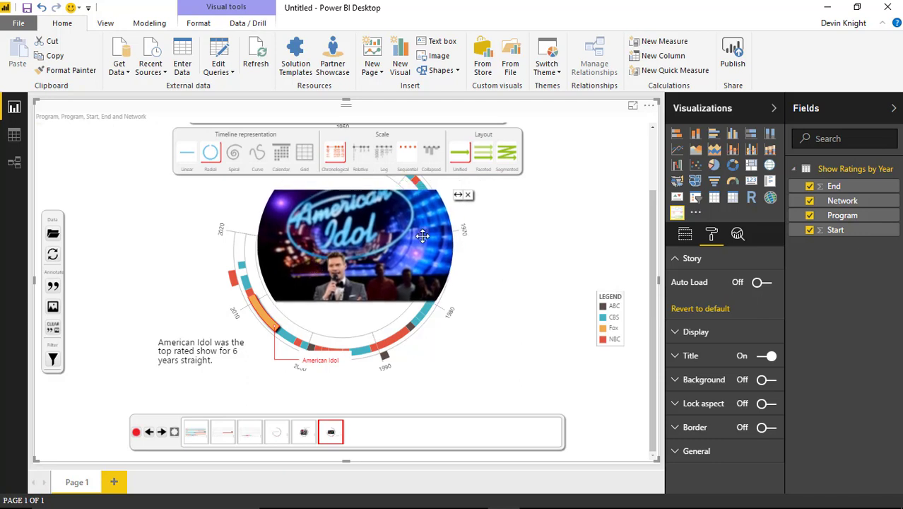
# - Shrink the American Idol image to fit inside the ring
pyautogui.moveTo(458, 194); pyautogui.dragTo(424, 220)
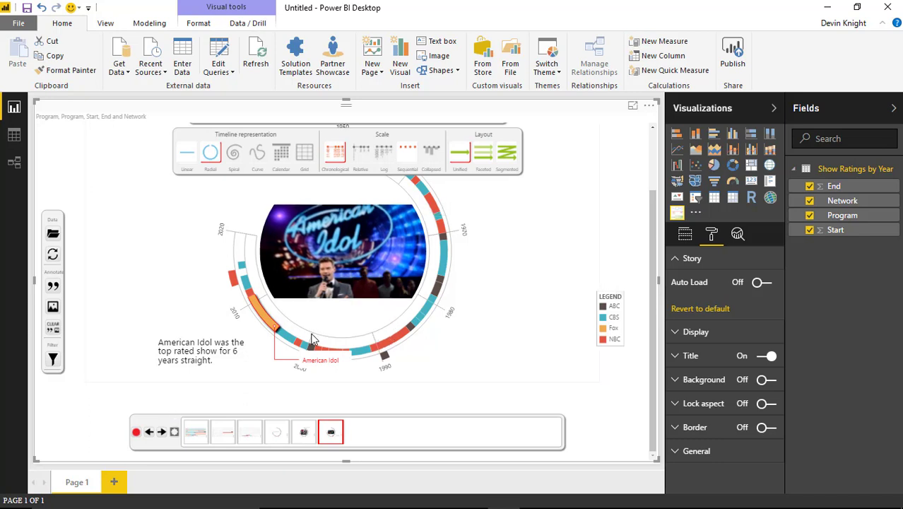
# - Play back the recorded story scenes from the decade timeline through The Cosby Show, go back one scene, and exit playback mode
pyautogui.click(174, 432)
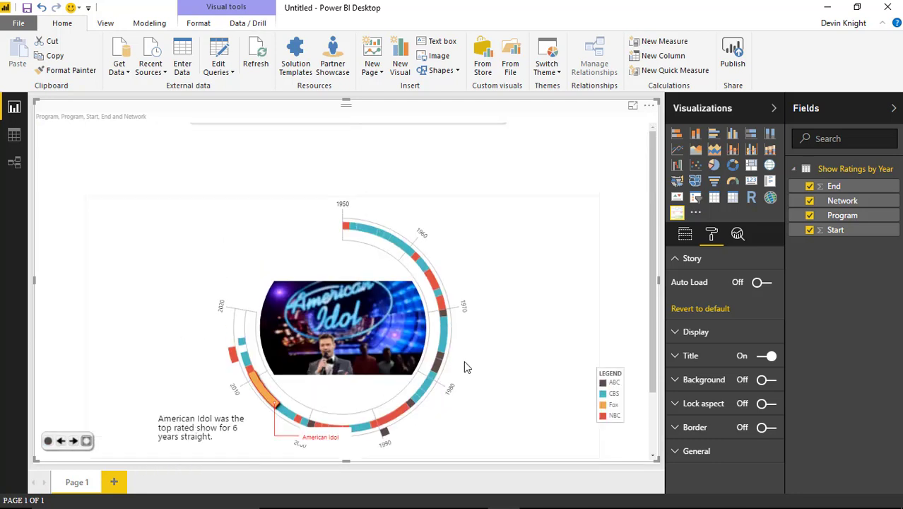
pyautogui.click(73, 441)
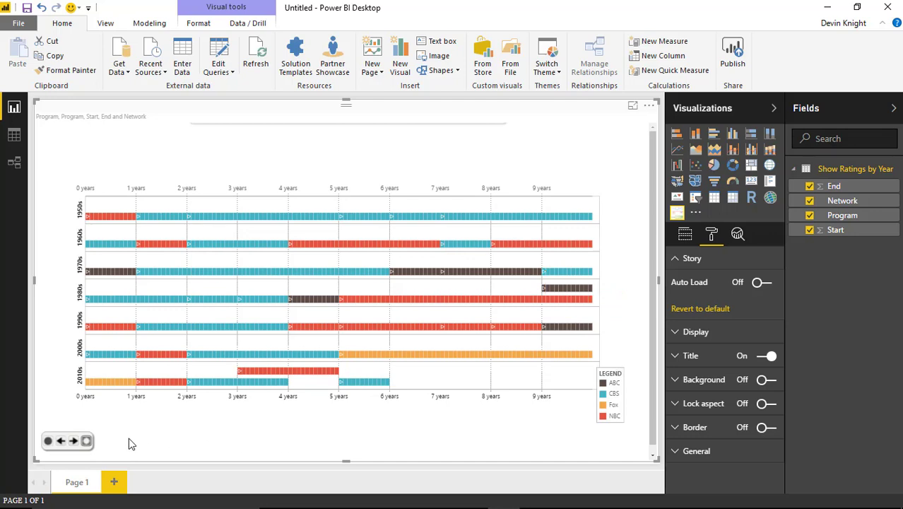
pyautogui.click(73, 441)
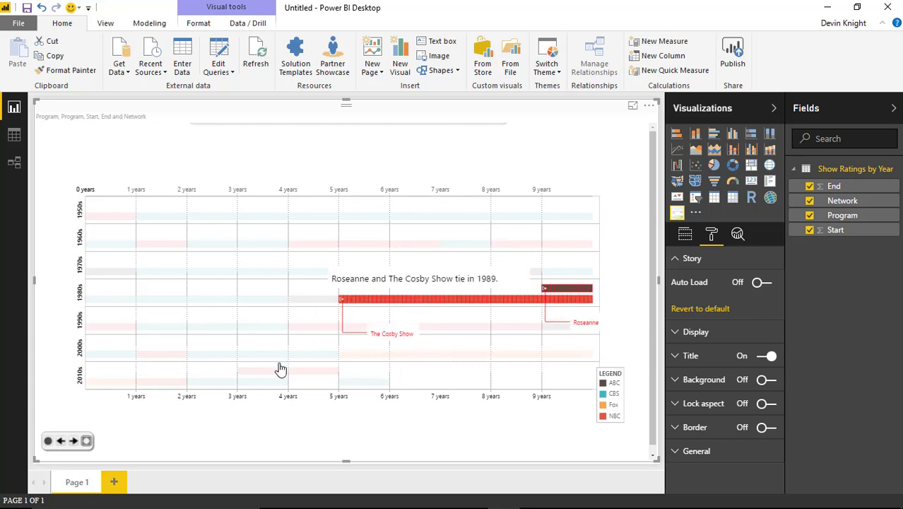
pyautogui.click(73, 442)
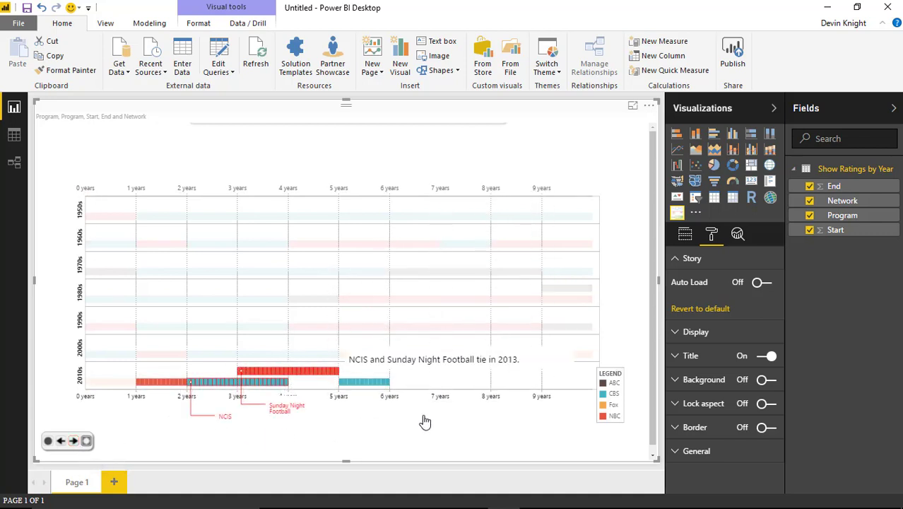
pyautogui.click(74, 441)
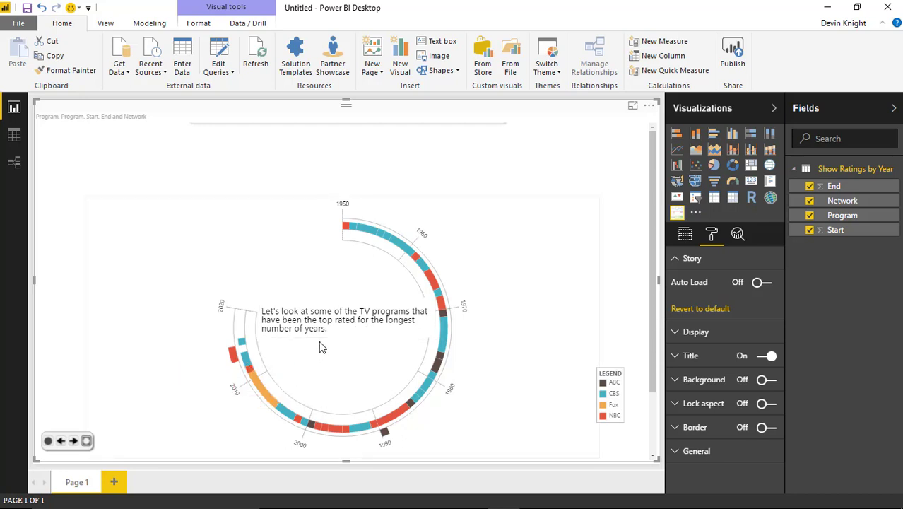
pyautogui.click(73, 441)
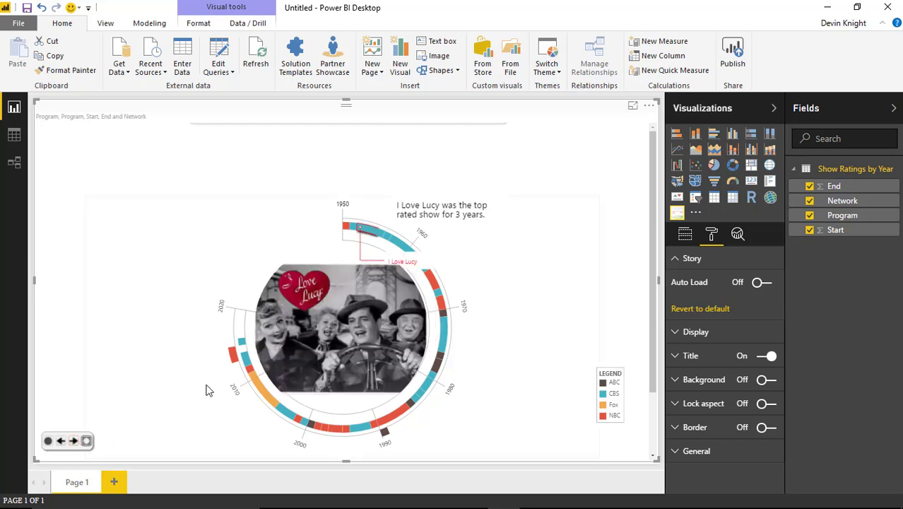
pyautogui.click(74, 441)
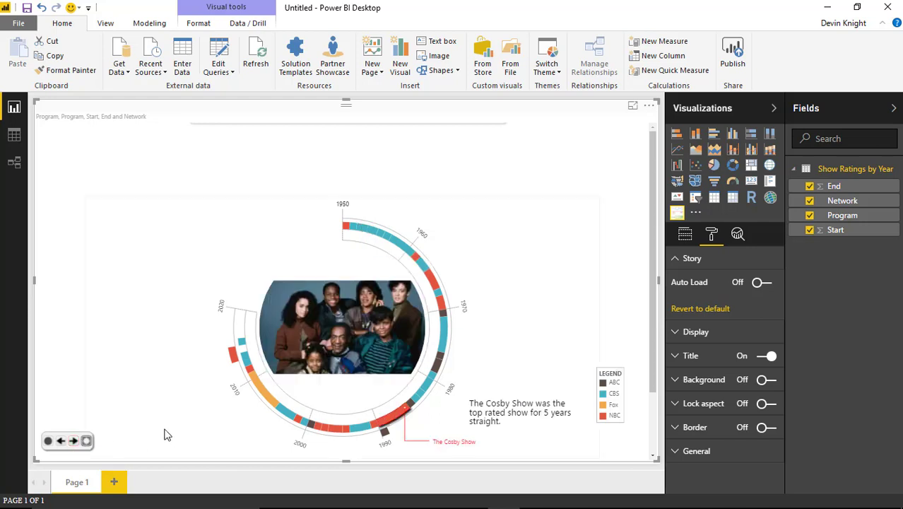
pyautogui.click(74, 441)
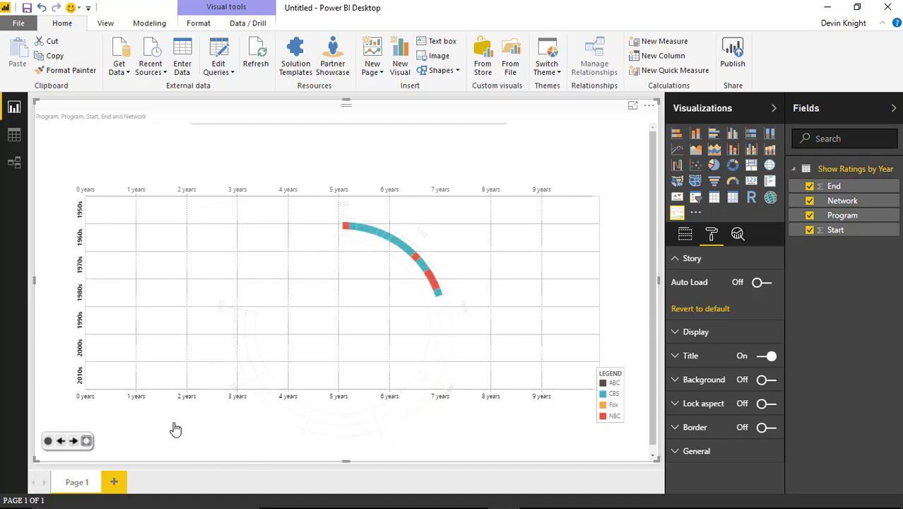
pyautogui.click(61, 443)
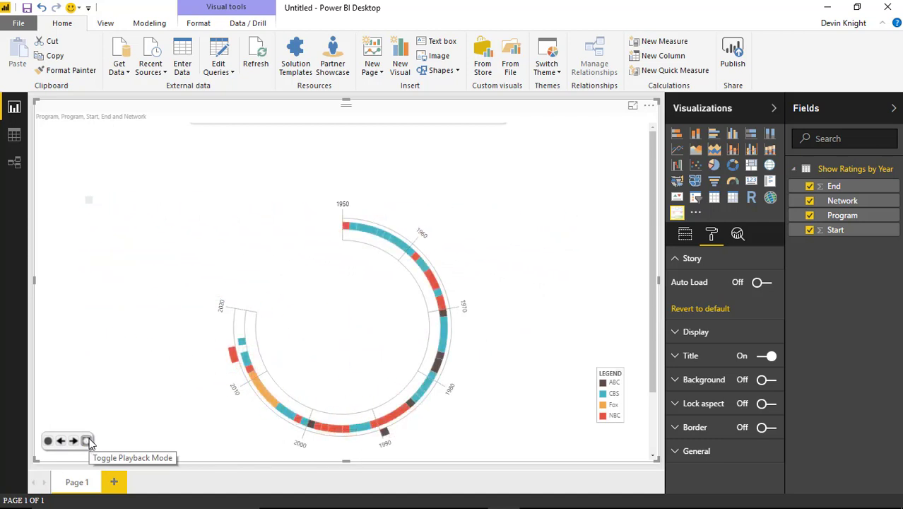
pyautogui.click(87, 441)
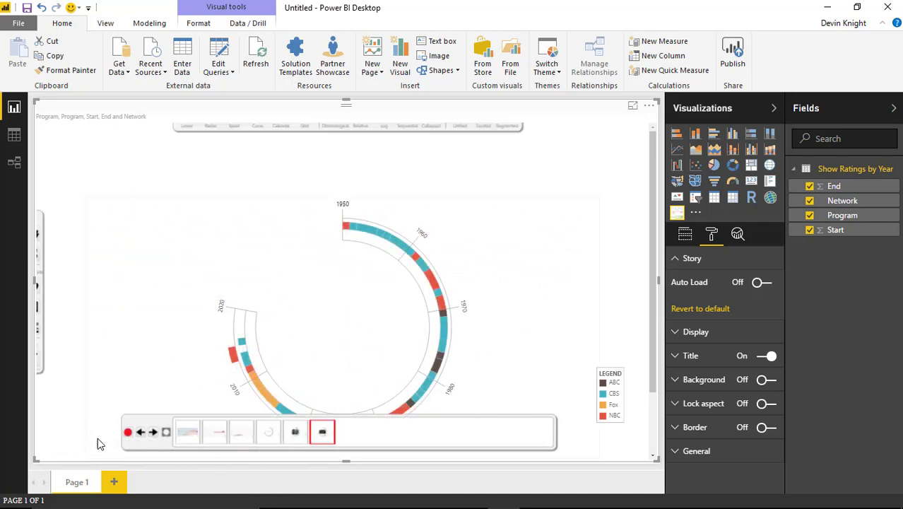
# - Clear the annotations from The Cosby Show scene and insert the image American_Idol.jpg from the computer, resized to 400 x 400
pyautogui.click(333, 433)
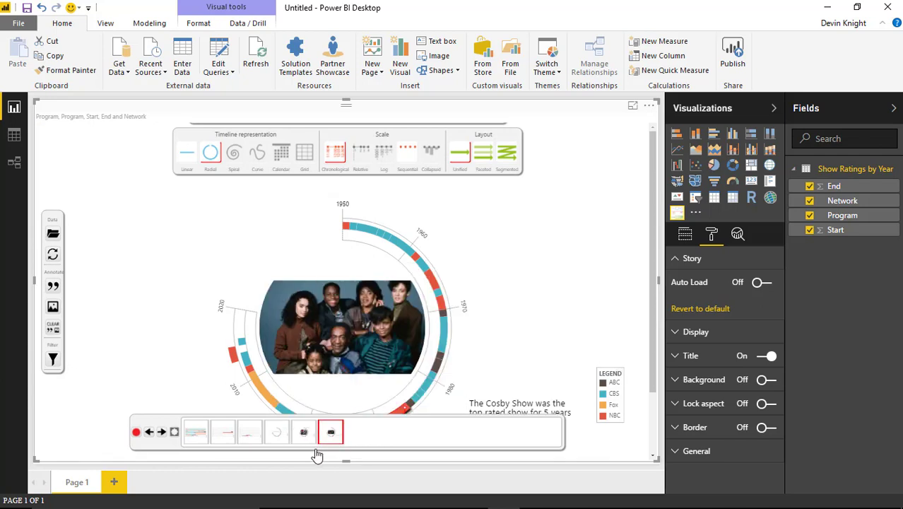
pyautogui.click(54, 328)
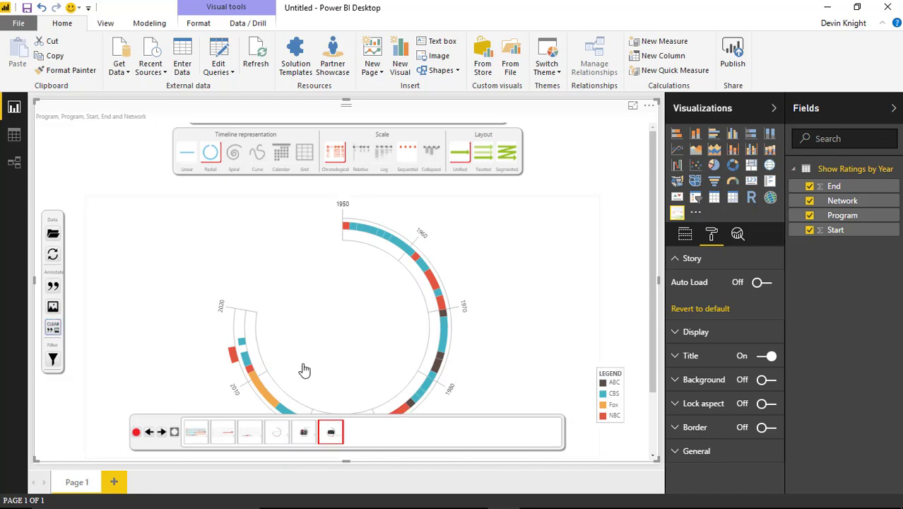
pyautogui.click(53, 308)
pyautogui.click(53, 306)
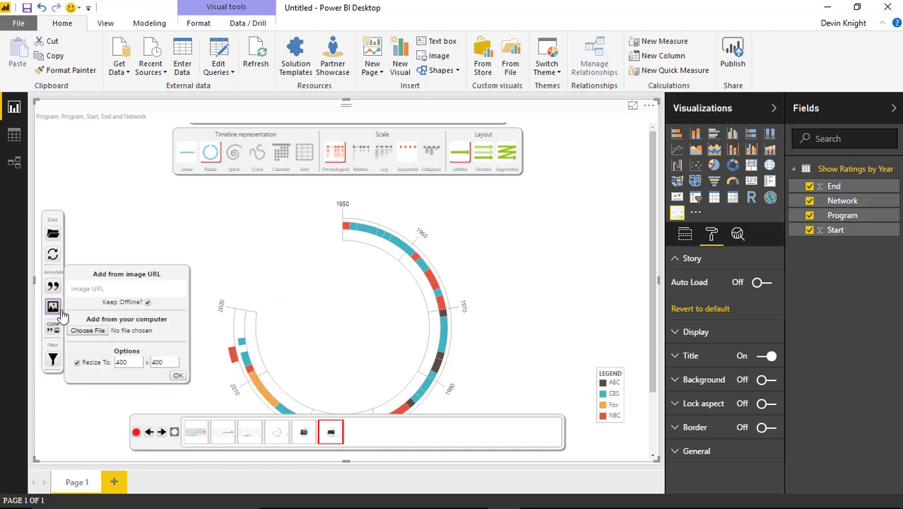
pyautogui.click(96, 331)
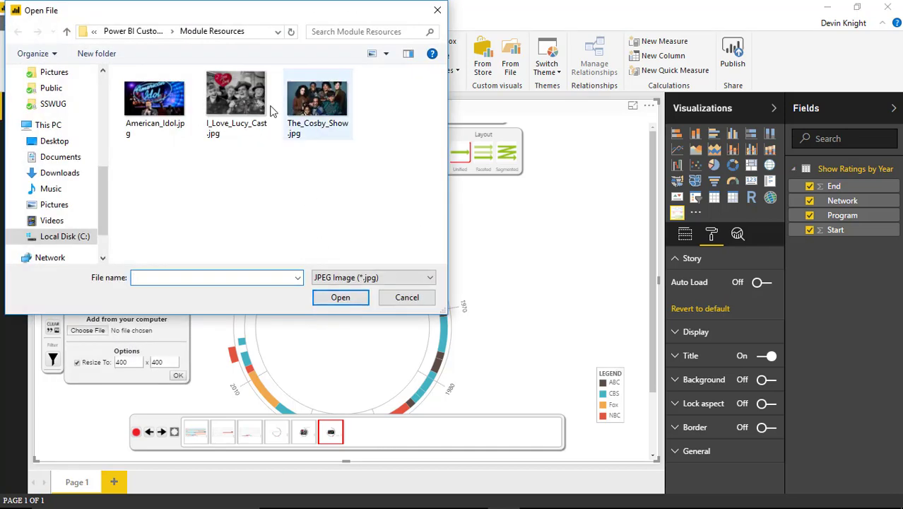
pyautogui.click(180, 113)
pyautogui.doubleClick(180, 114)
pyautogui.click(178, 376)
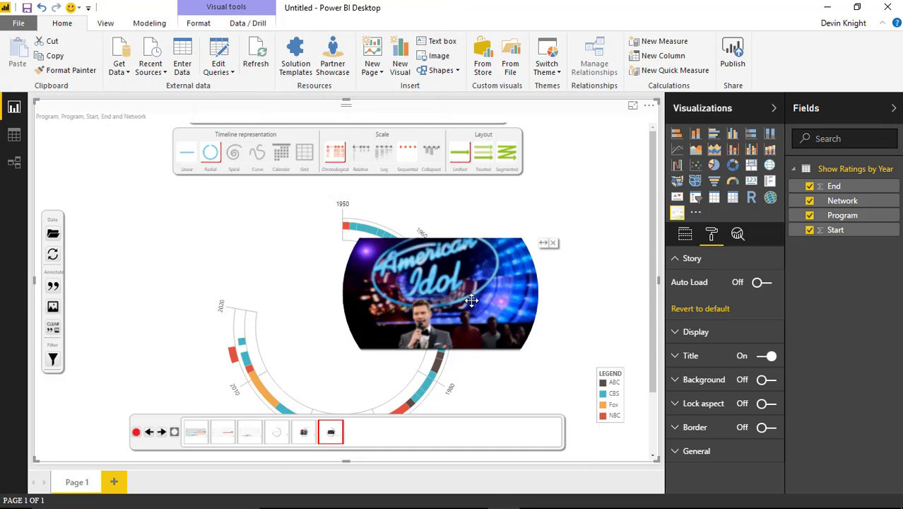
# - Move the American Idol image over the ring's center and shrink it to fit inside the ring
pyautogui.moveTo(436, 314); pyautogui.dragTo(354, 349)
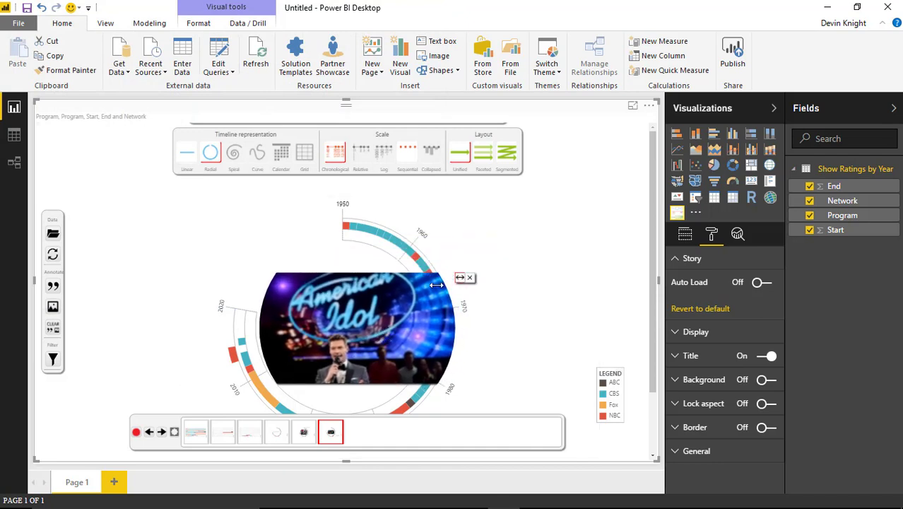
pyautogui.moveTo(437, 284)
pyautogui.mouseDown()
pyautogui.moveTo(449, 303)
pyautogui.moveTo(424, 279)
pyautogui.moveTo(428, 291)
pyautogui.mouseUp()
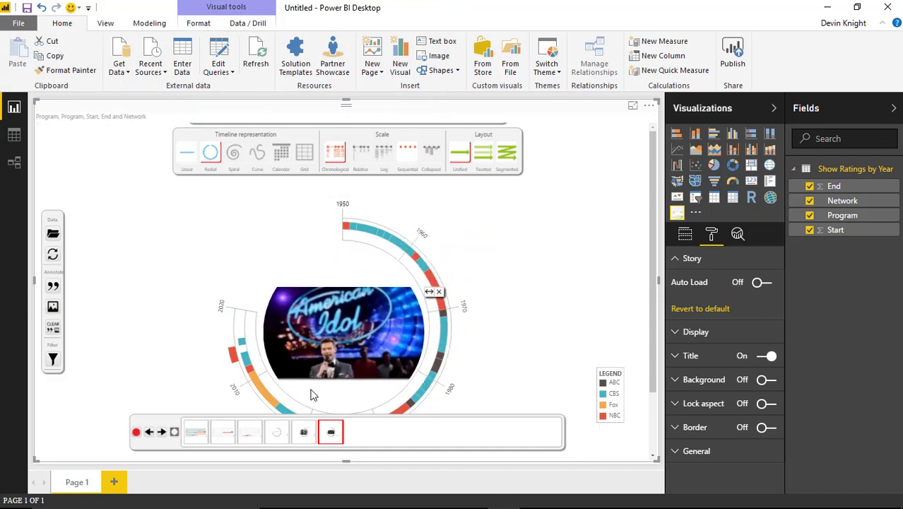
# - Add the caption "American Idol was the top rated show for 6 straight years." outside the ring beside 2010 and record the seventh scene
pyautogui.click(53, 307)
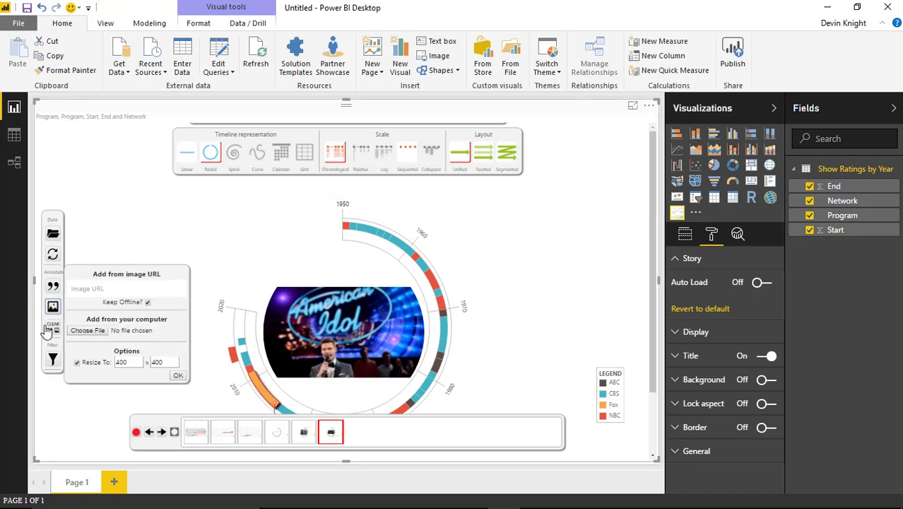
pyautogui.click(53, 285)
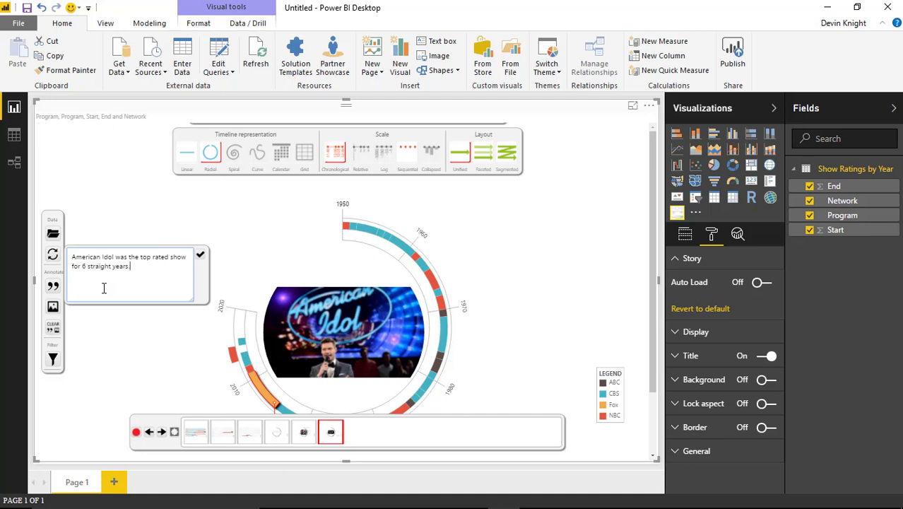
pyautogui.click(200, 255)
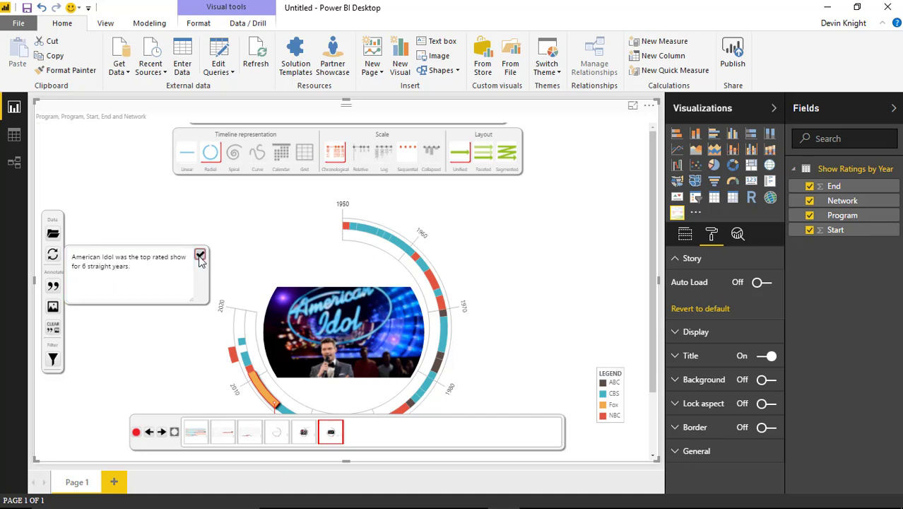
pyautogui.moveTo(347, 258)
pyautogui.mouseDown()
pyautogui.moveTo(180, 396)
pyautogui.moveTo(133, 394)
pyautogui.mouseUp()
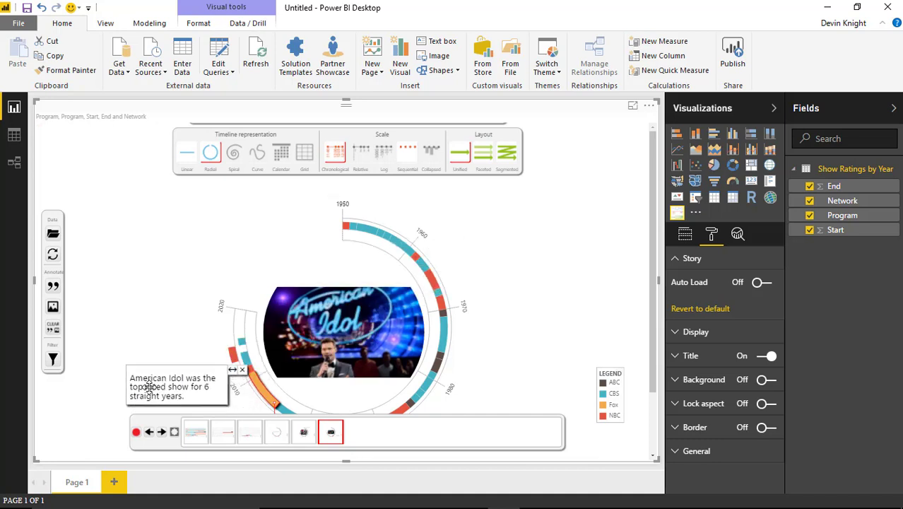
pyautogui.click(137, 434)
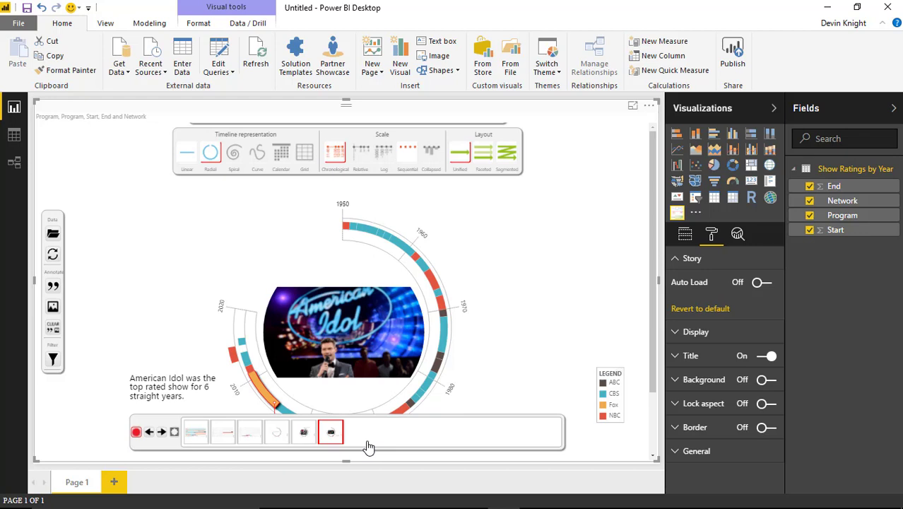
# - Switch to playback mode and review all seven story scenes in order, from the decade timeline to American Idol
pyautogui.click(172, 442)
pyautogui.click(174, 433)
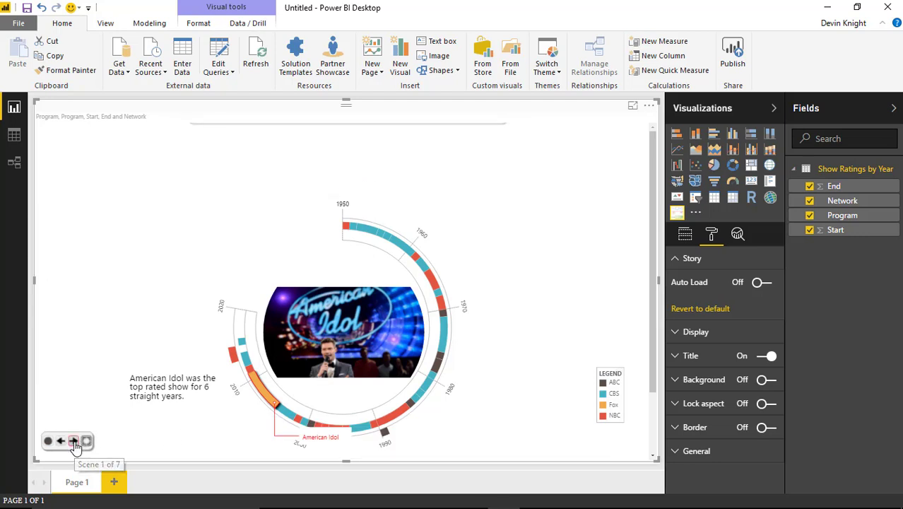
pyautogui.click(74, 442)
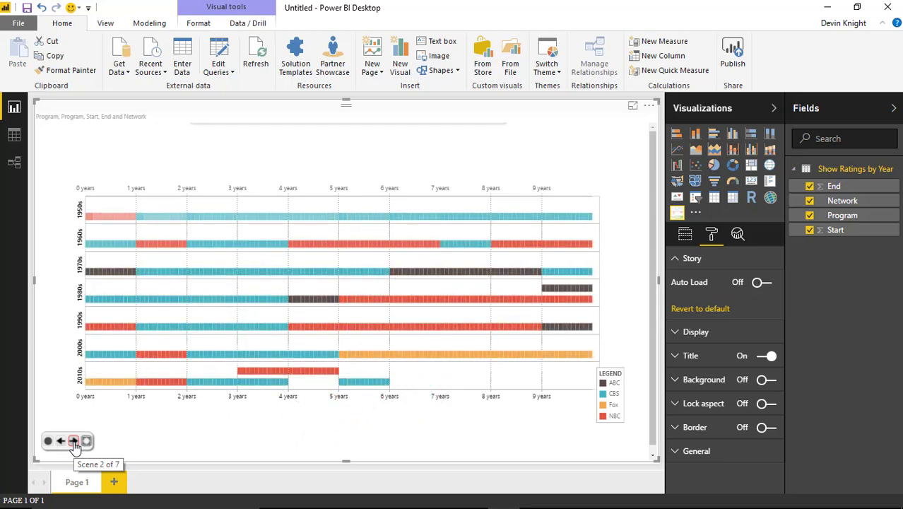
pyautogui.click(73, 442)
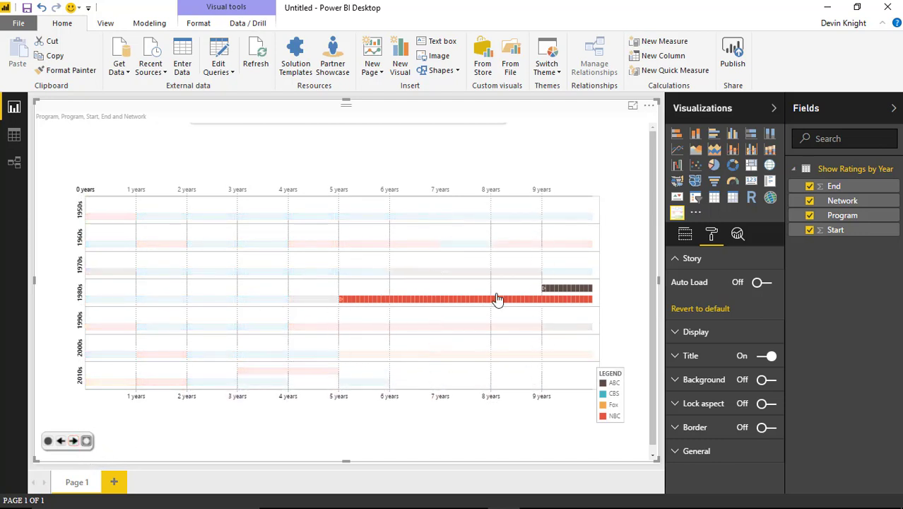
pyautogui.click(84, 440)
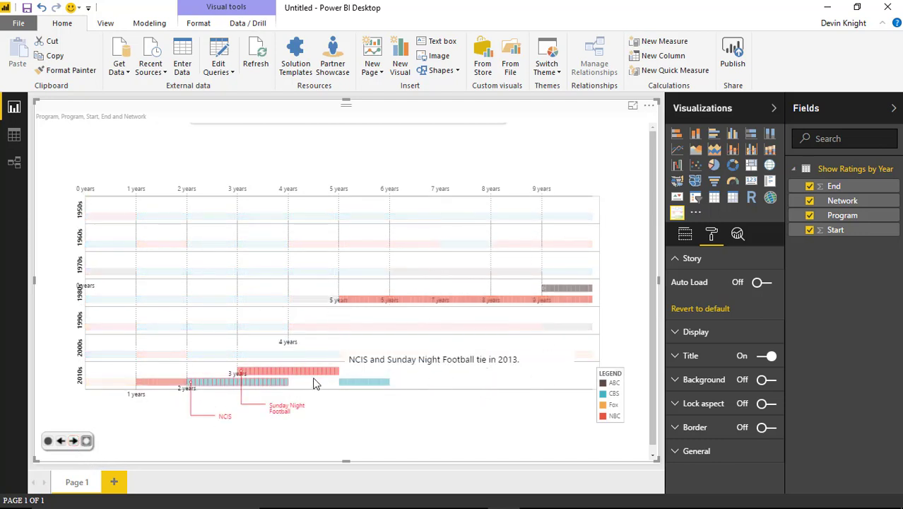
pyautogui.click(73, 441)
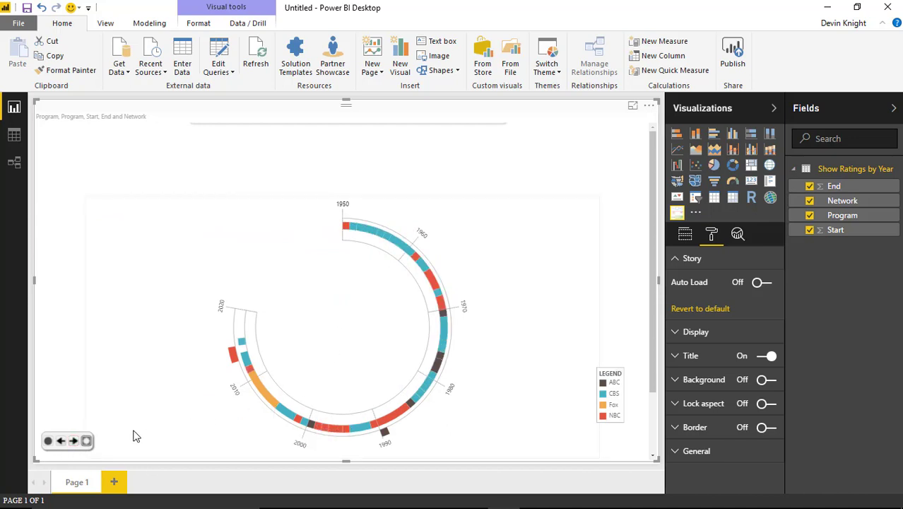
pyautogui.click(73, 442)
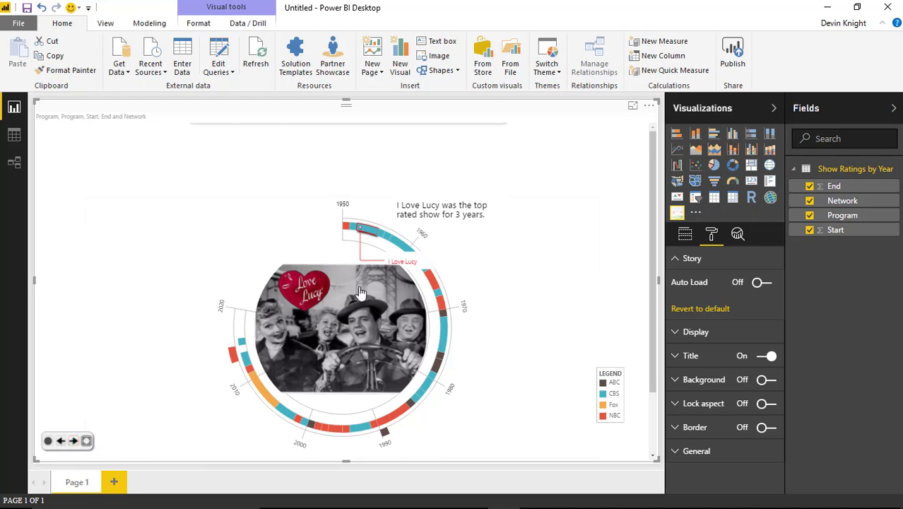
pyautogui.click(74, 441)
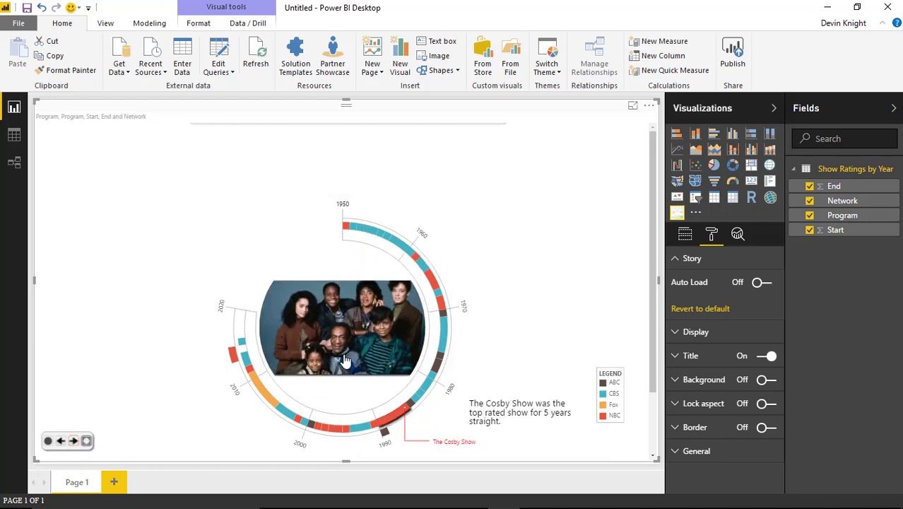
pyautogui.click(73, 441)
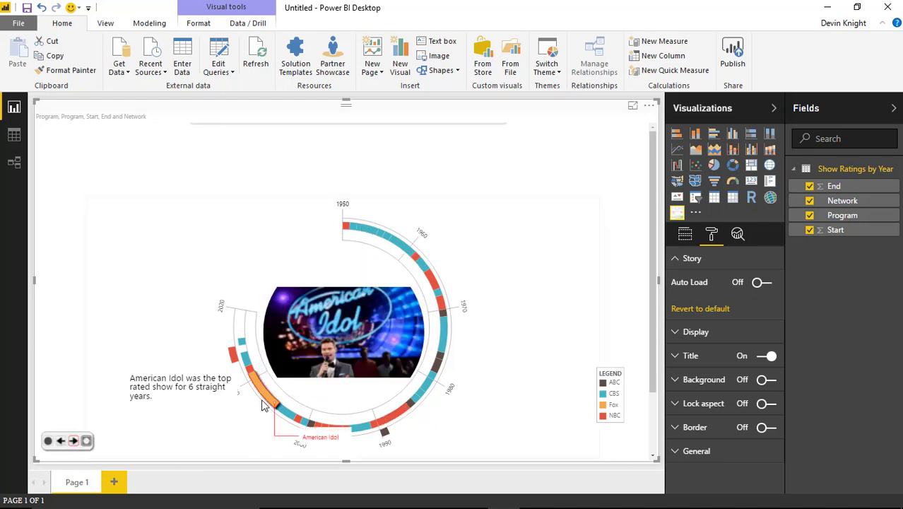